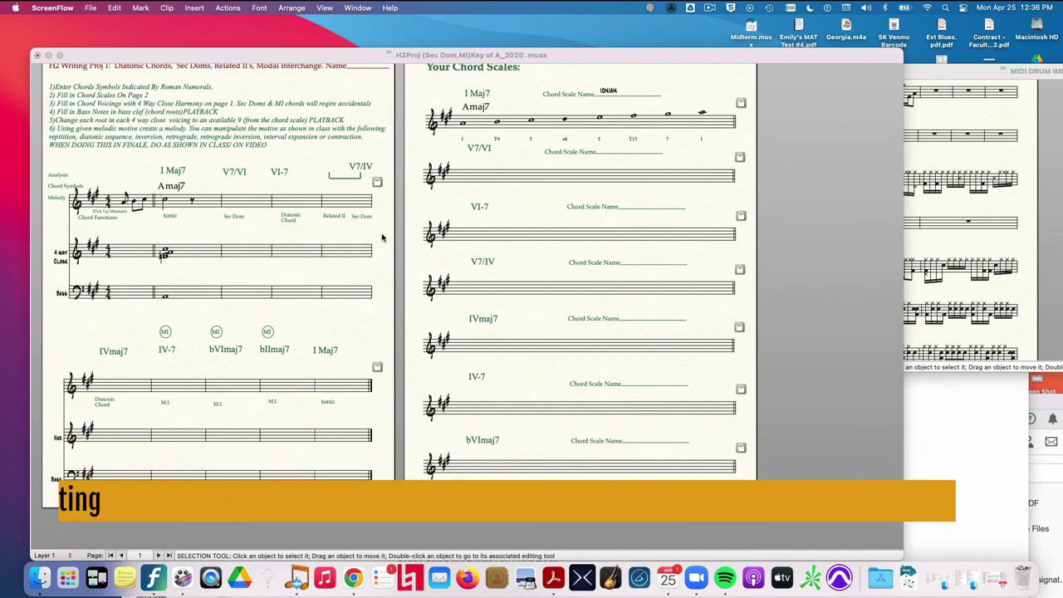
# Step: Activate Finale, move the H2Proj score window lower, and select the first 4 way Close measure
pyautogui.click(302, 55)
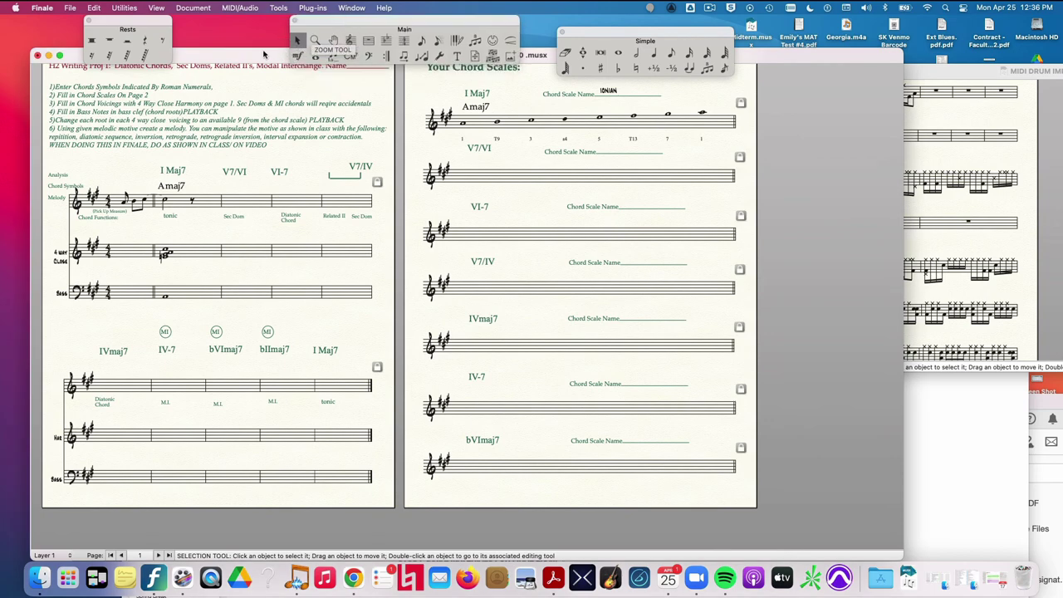
pyautogui.moveTo(266, 55); pyautogui.dragTo(254, 94)
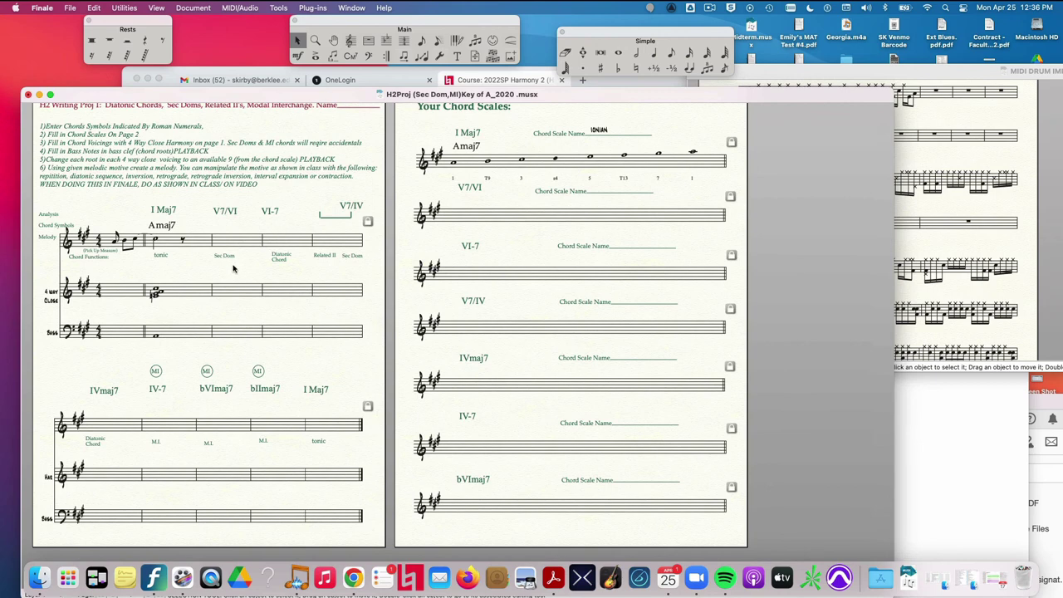
pyautogui.click(172, 290)
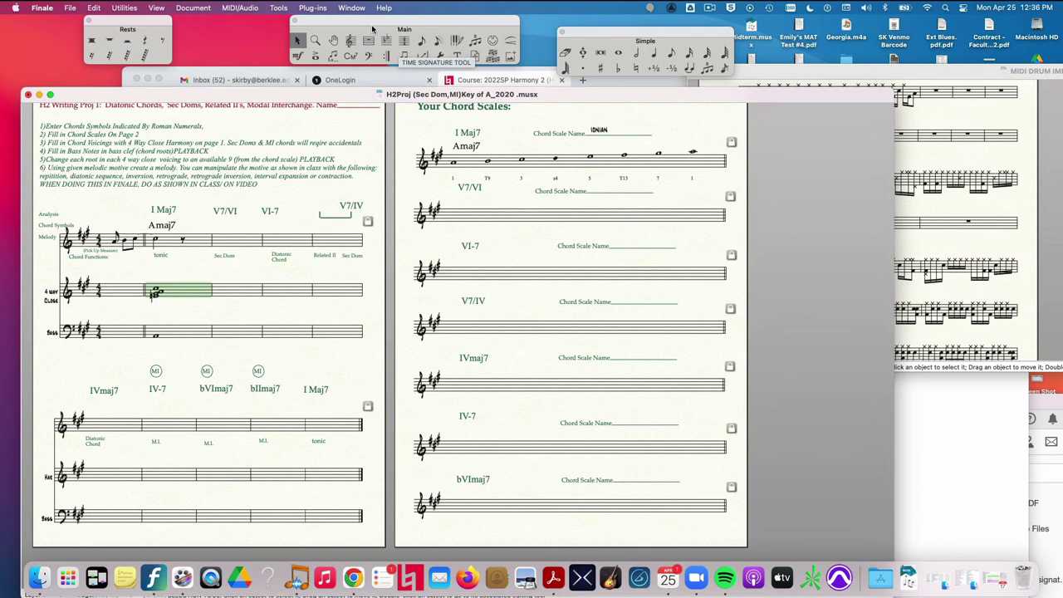
pyautogui.click(351, 9)
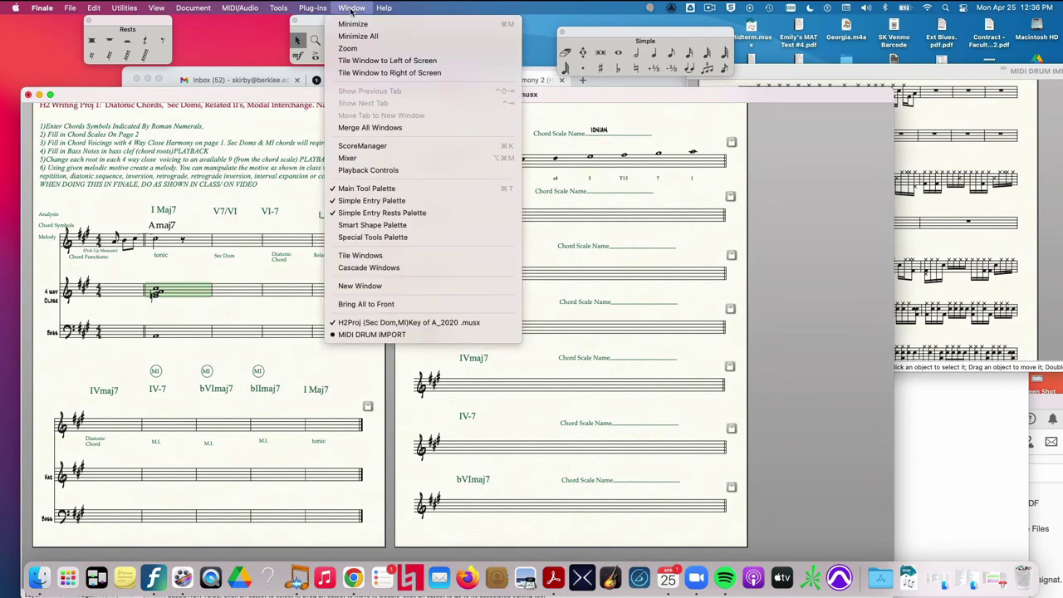
# Step: Open the Score Manager's Instrument List showing the four staves' playback devices and sounds
pyautogui.click(363, 145)
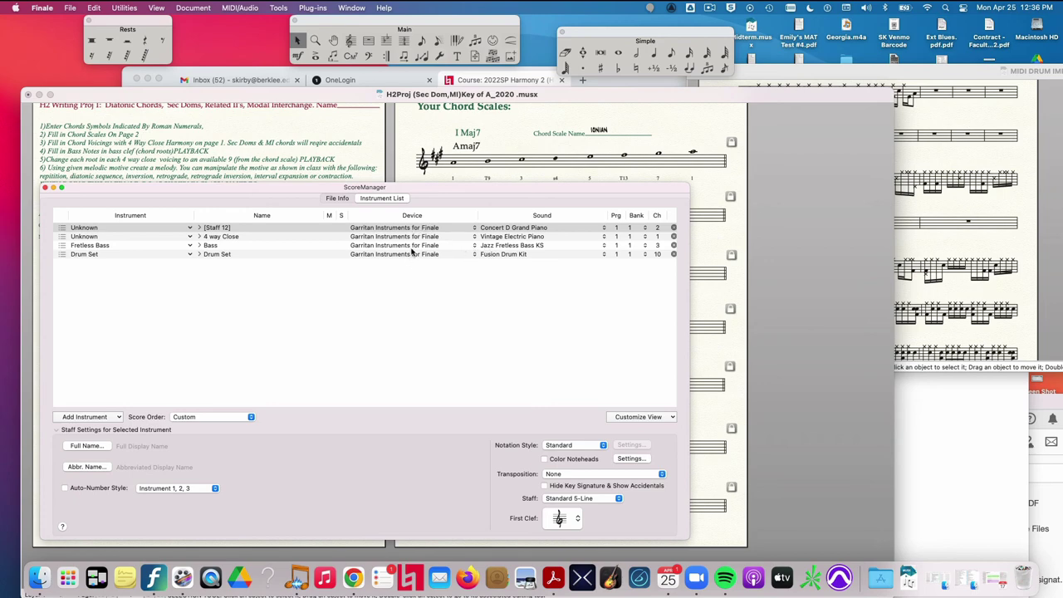
# Step: Switch the first staff's device to SmartMusic SoftSynth, then back to Garritan Instruments for Finale
pyautogui.click(475, 228)
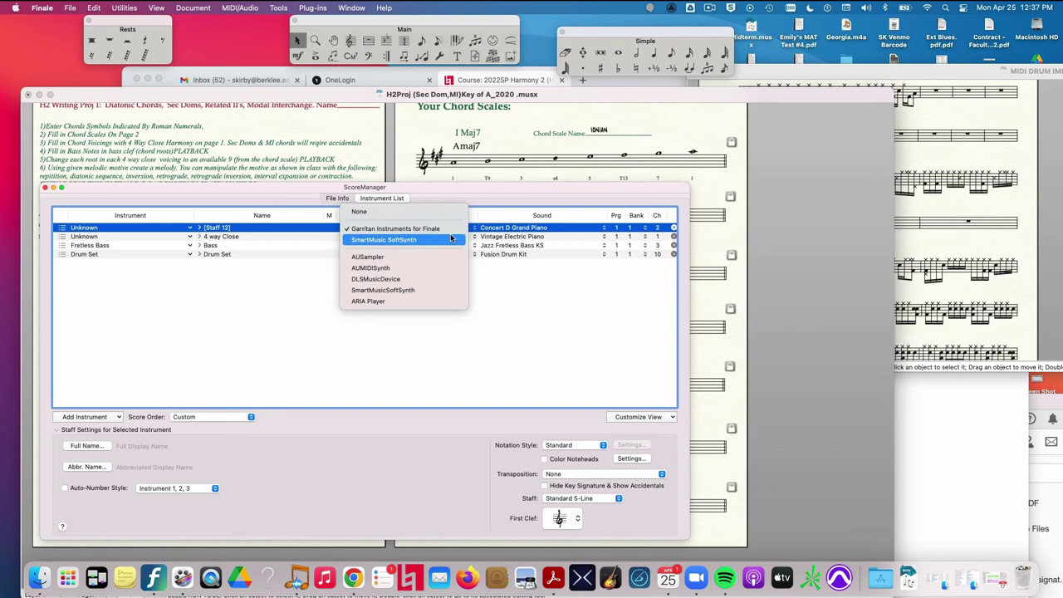
pyautogui.click(448, 239)
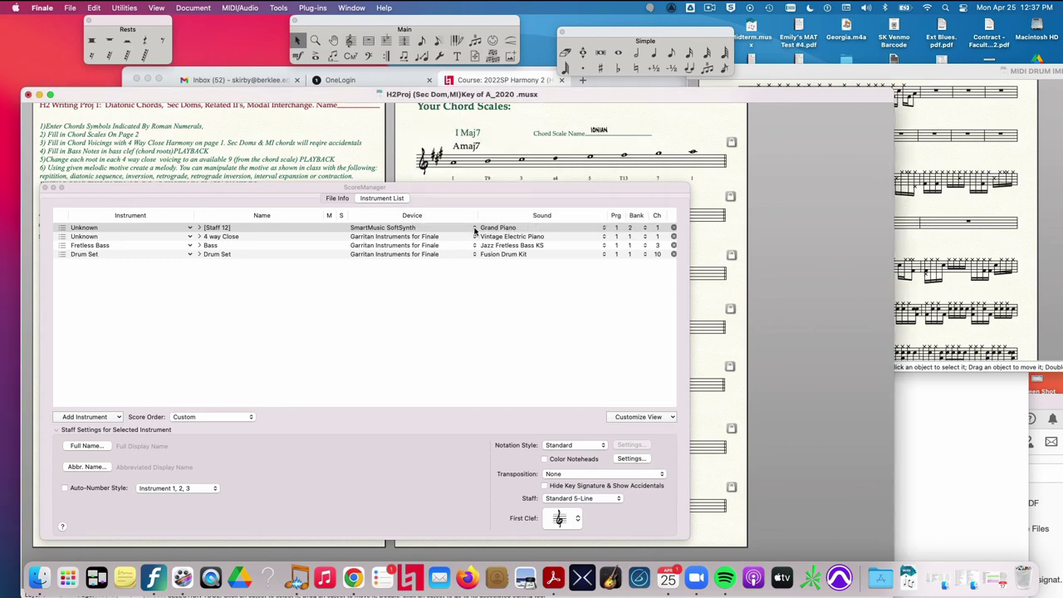
pyautogui.click(465, 228)
pyautogui.click(437, 217)
# Step: Try Concert D Grand Piano for the first staff's sound, then revert to Steinway Piano
pyautogui.click(606, 230)
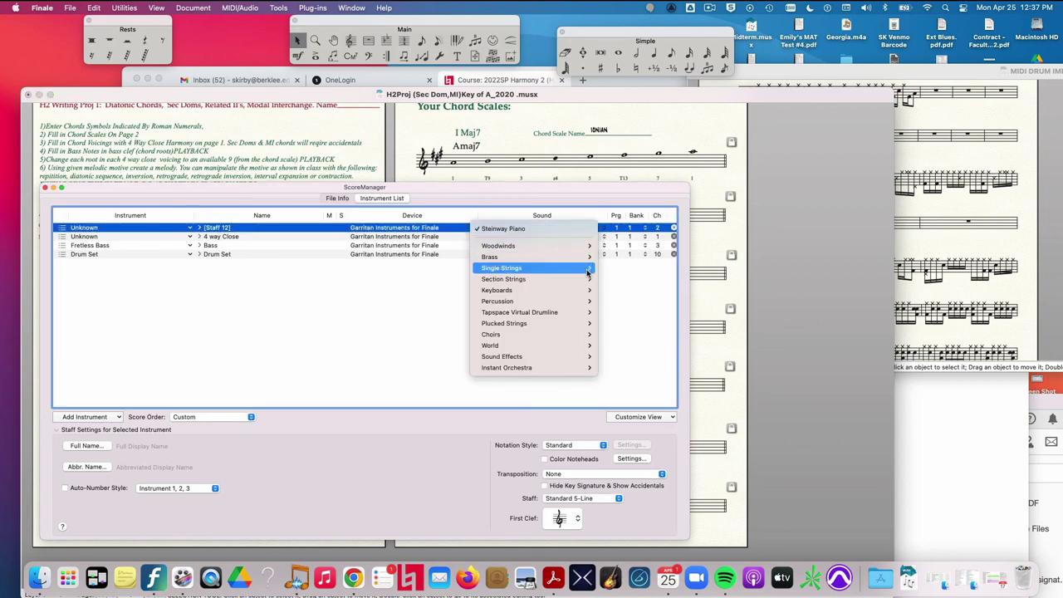
pyautogui.moveTo(579, 289)
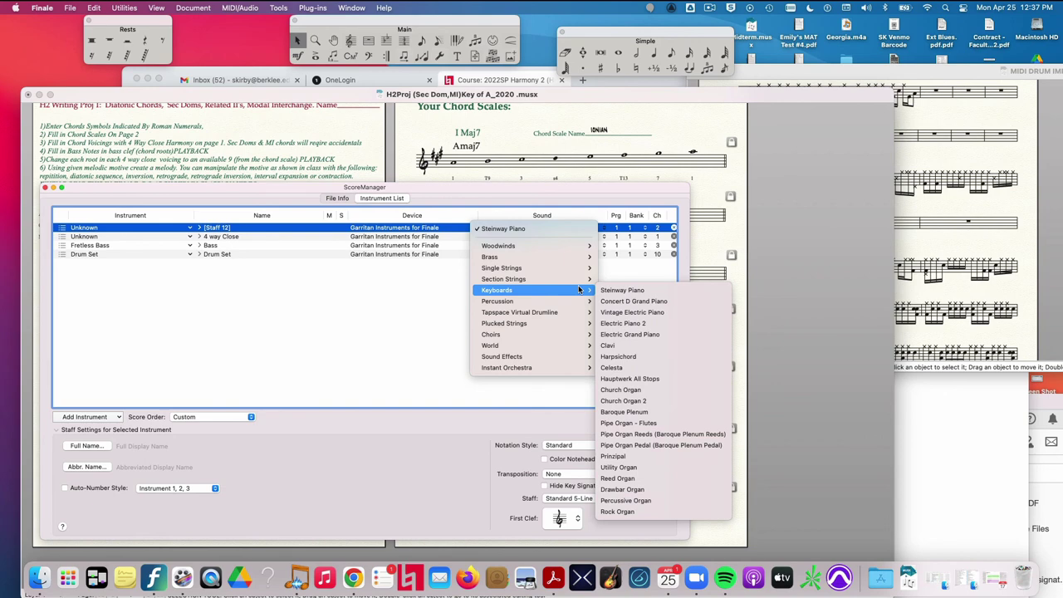
pyautogui.click(616, 304)
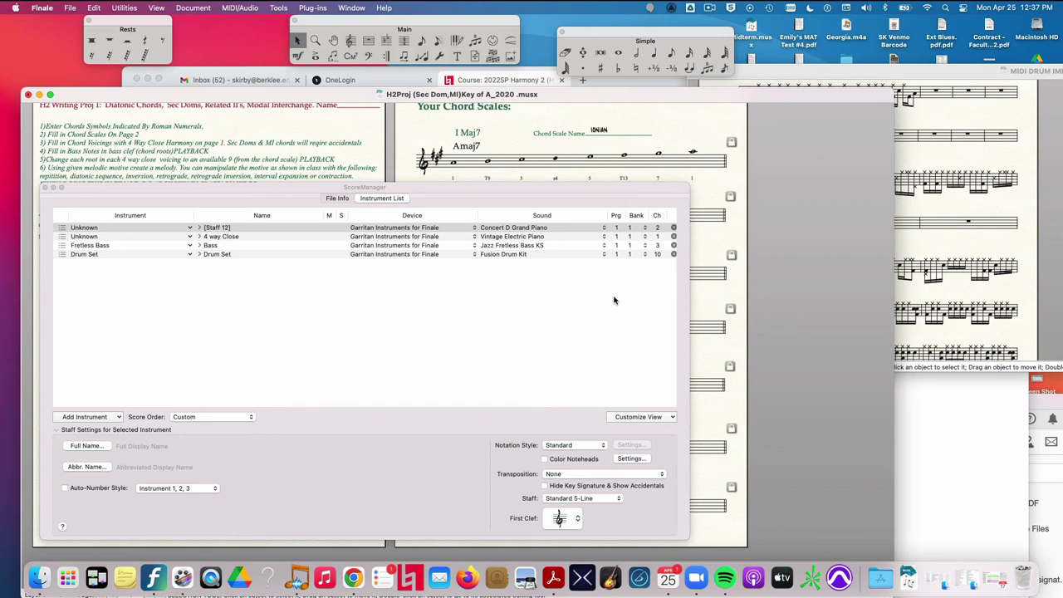
pyautogui.click(604, 228)
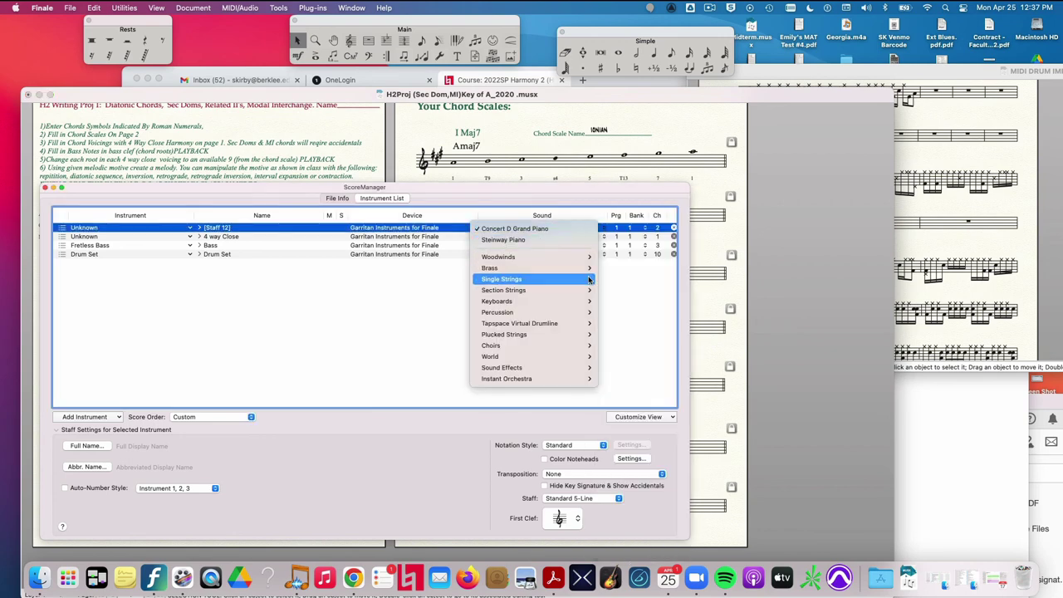
pyautogui.moveTo(582, 300)
pyautogui.click(632, 305)
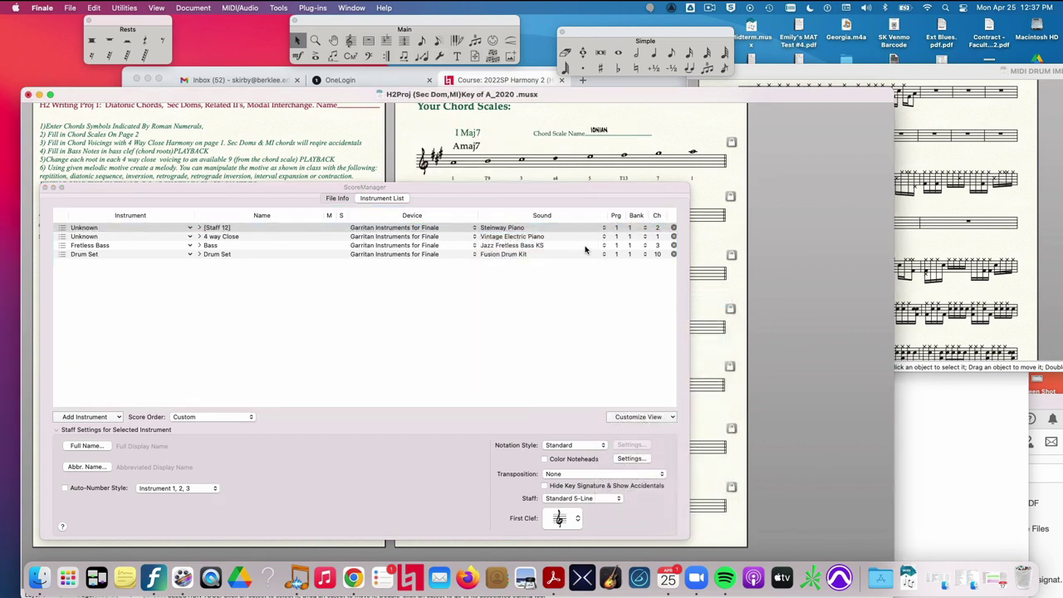
# Step: Set the first staff to Concert D Grand Piano, leaving 4 way Close on Vintage Electric Piano
pyautogui.click(604, 229)
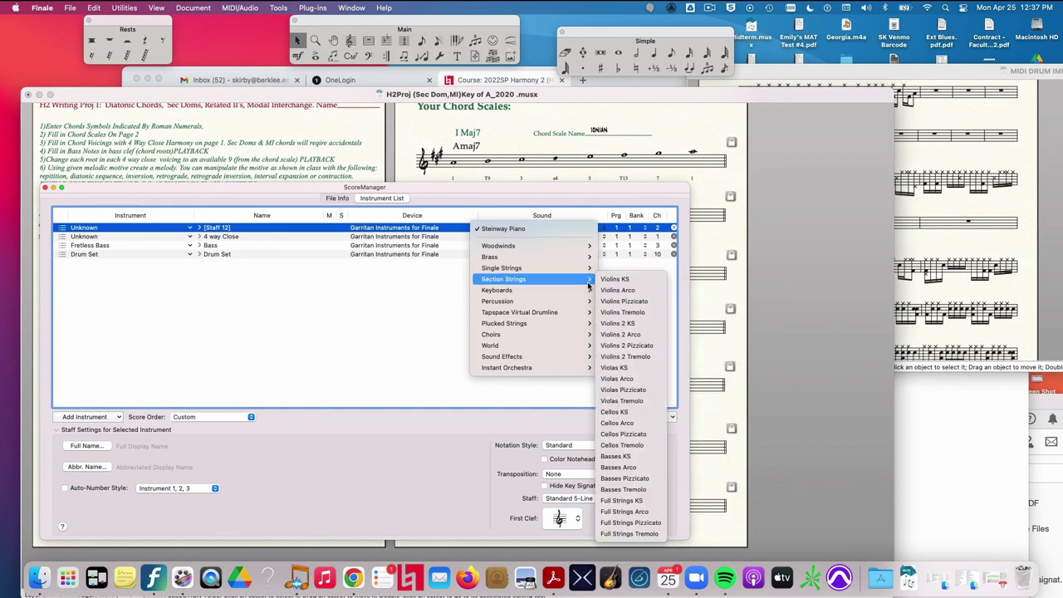
pyautogui.moveTo(587, 293)
pyautogui.click(631, 301)
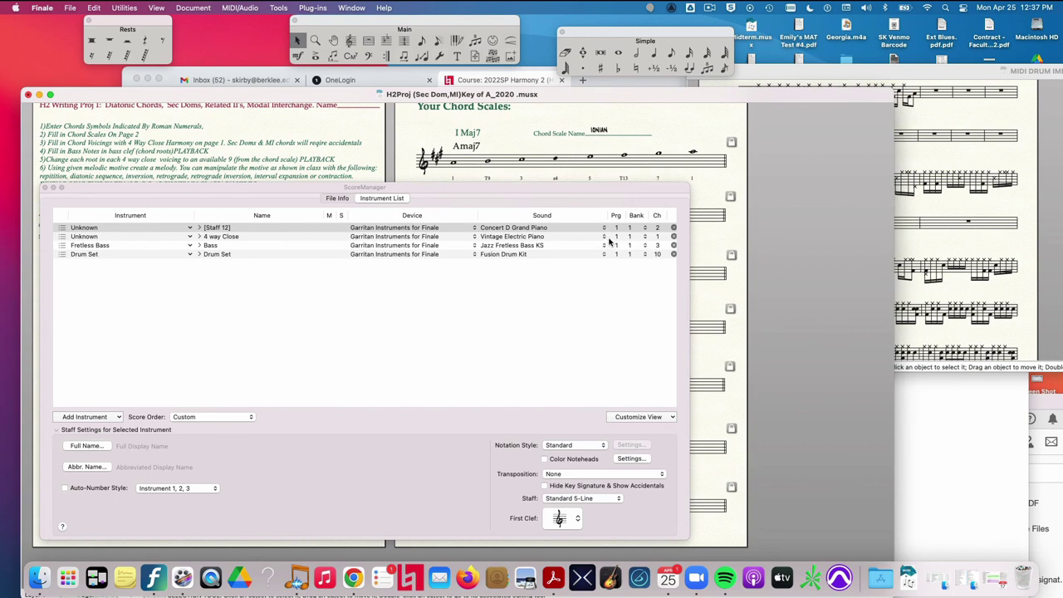
pyautogui.click(604, 238)
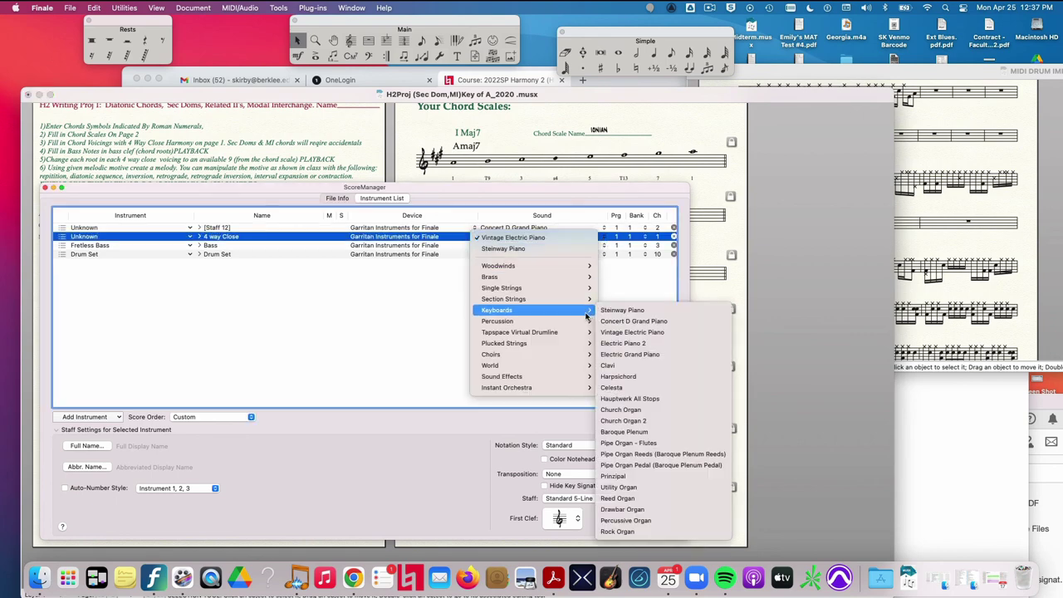
pyautogui.click(633, 284)
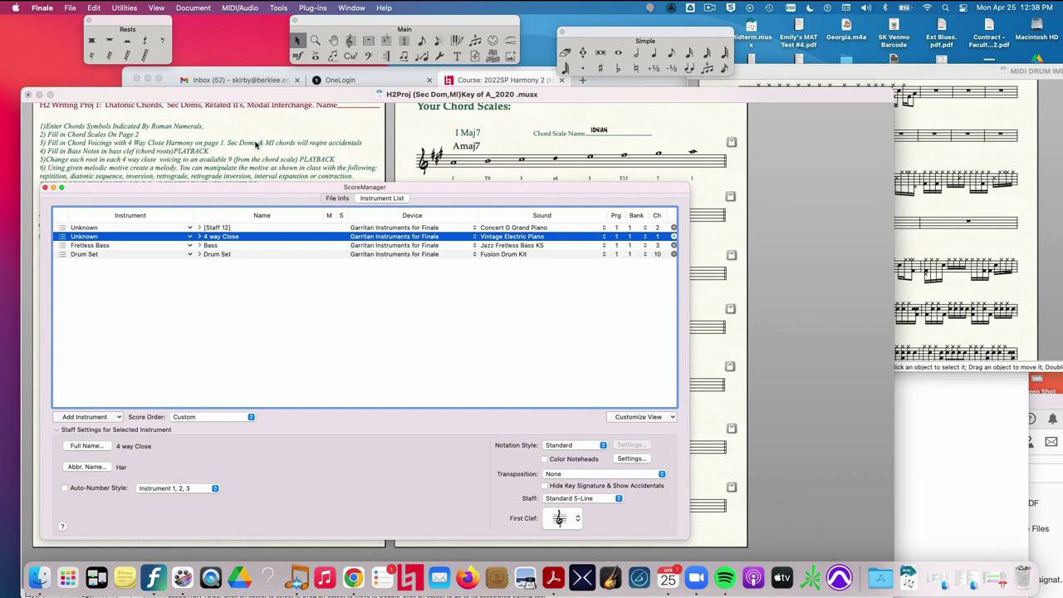
pyautogui.click(235, 7)
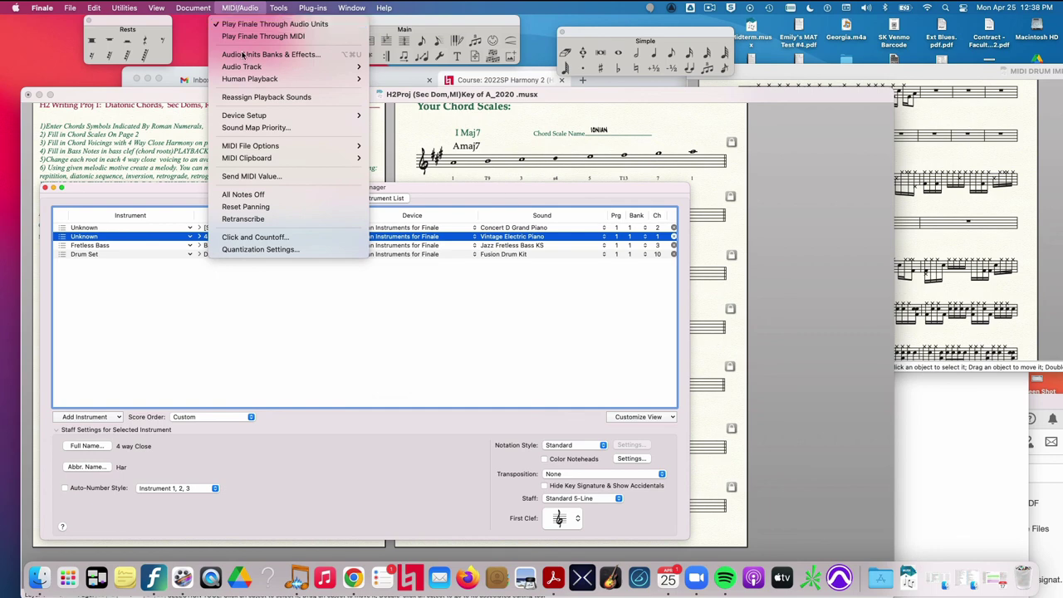
pyautogui.moveTo(248, 112)
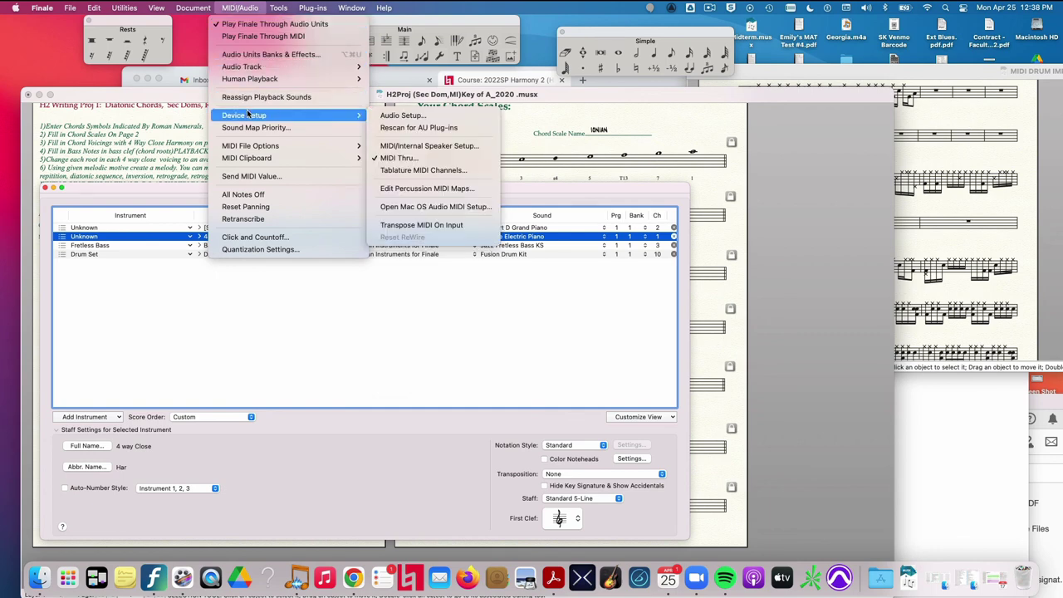
pyautogui.click(400, 115)
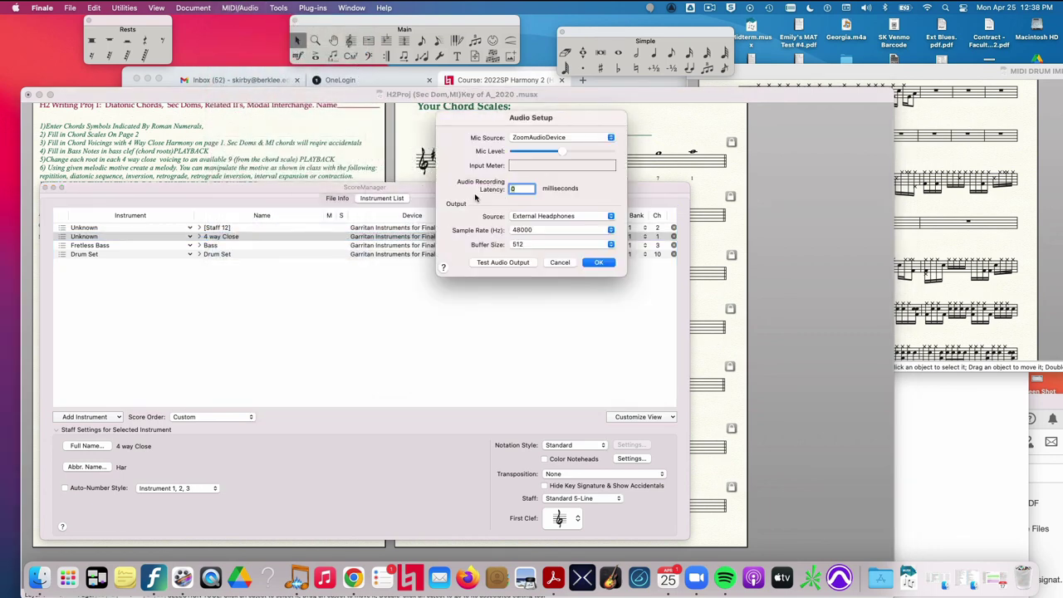
pyautogui.click(545, 217)
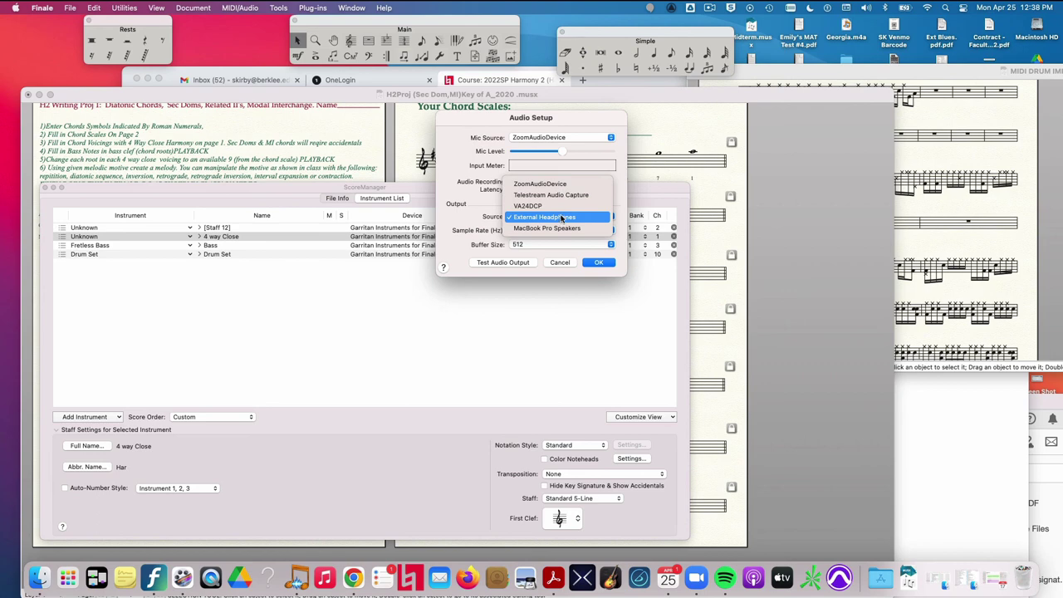
pyautogui.click(570, 217)
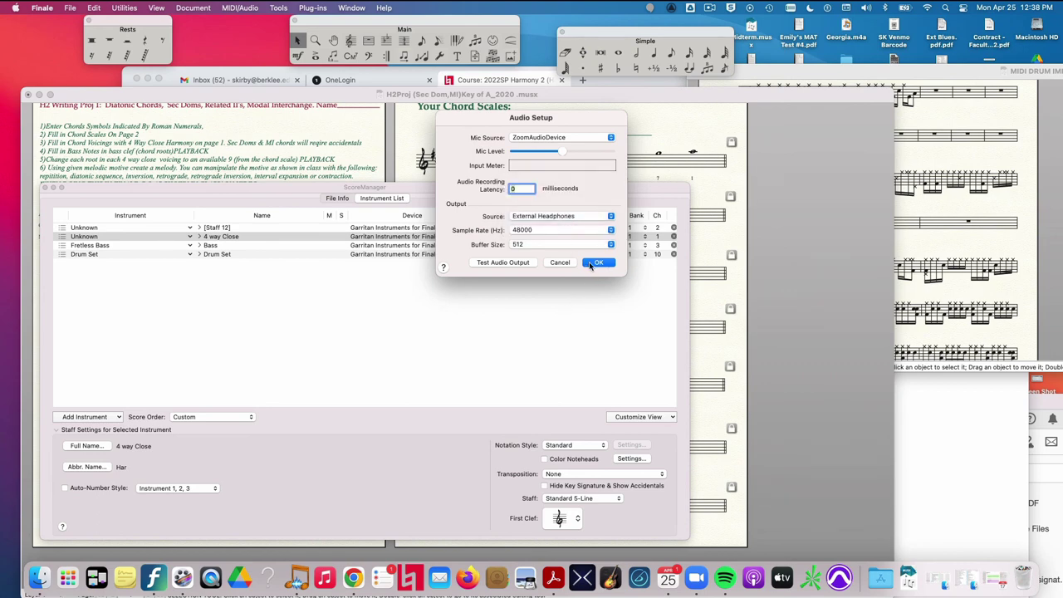
pyautogui.click(597, 263)
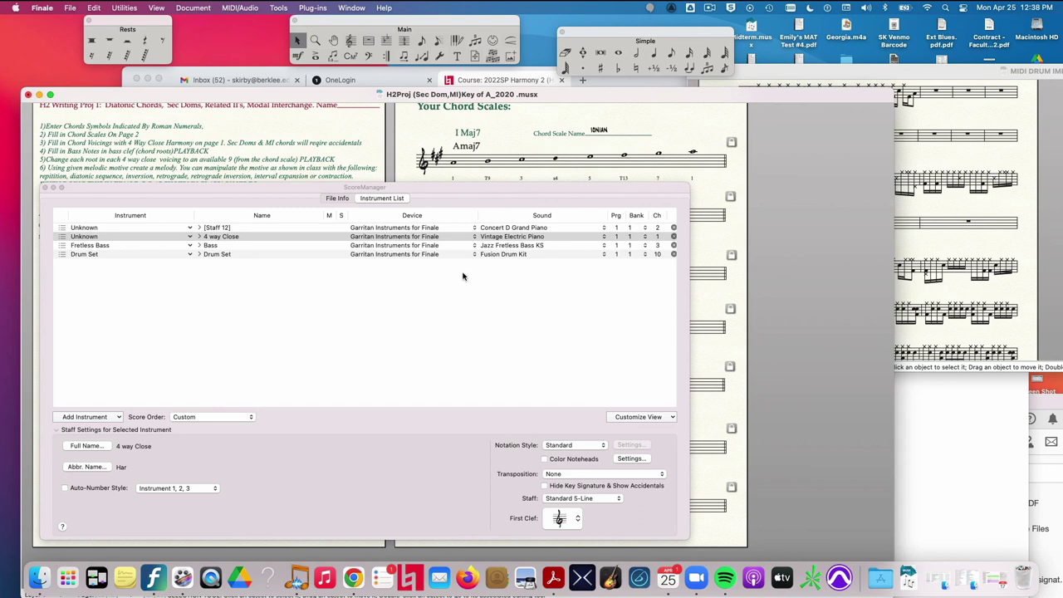
pyautogui.click(230, 9)
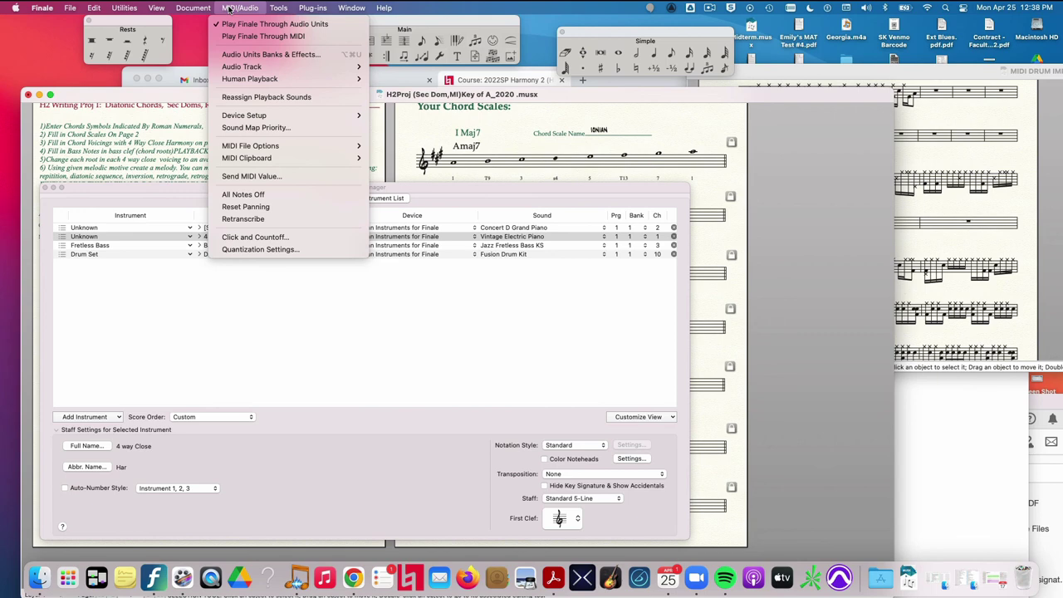
pyautogui.moveTo(249, 115)
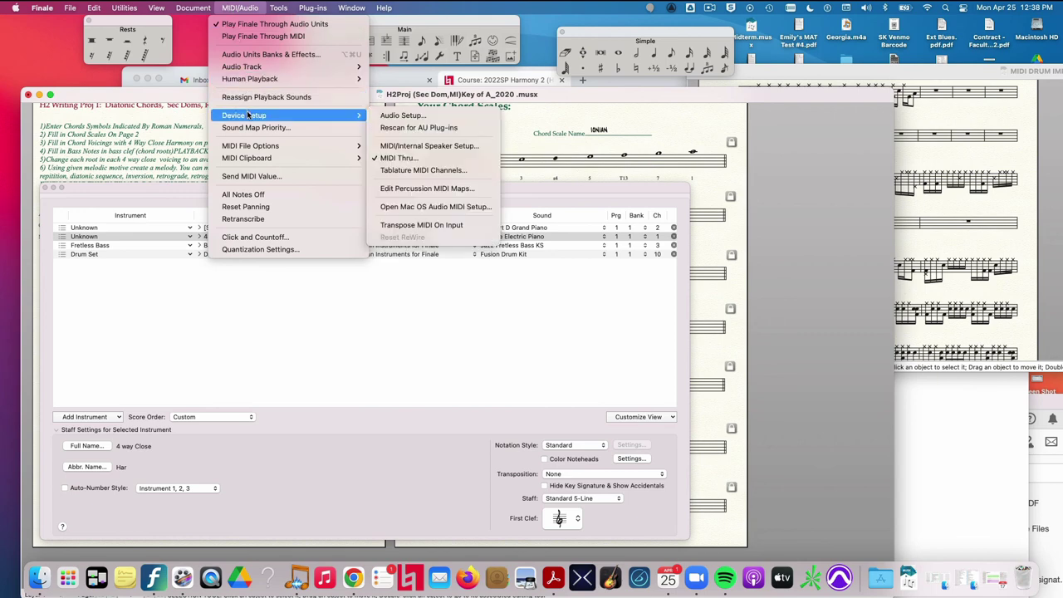
pyautogui.click(390, 115)
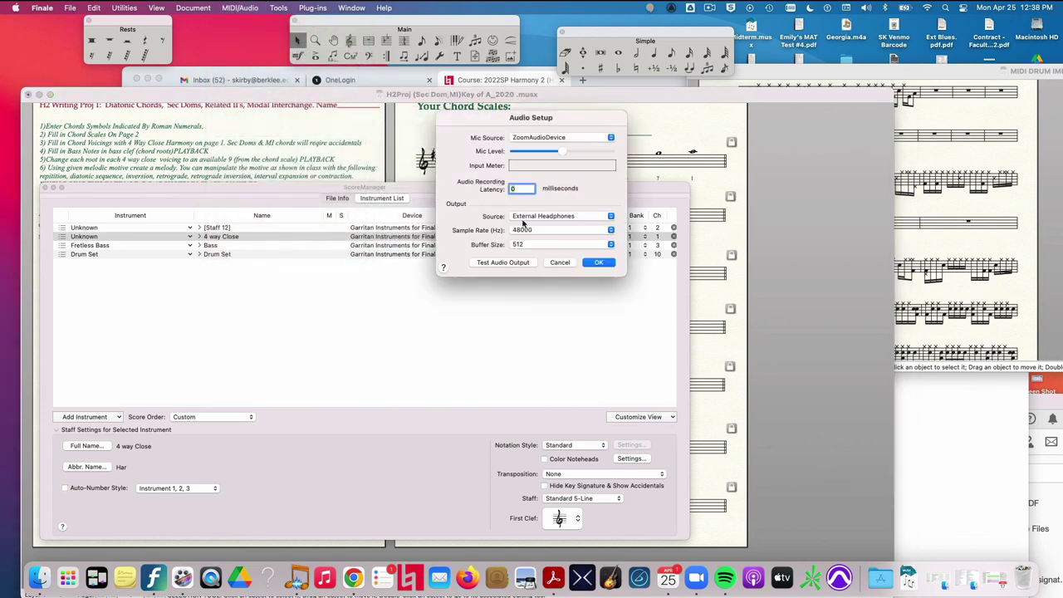
pyautogui.click(598, 262)
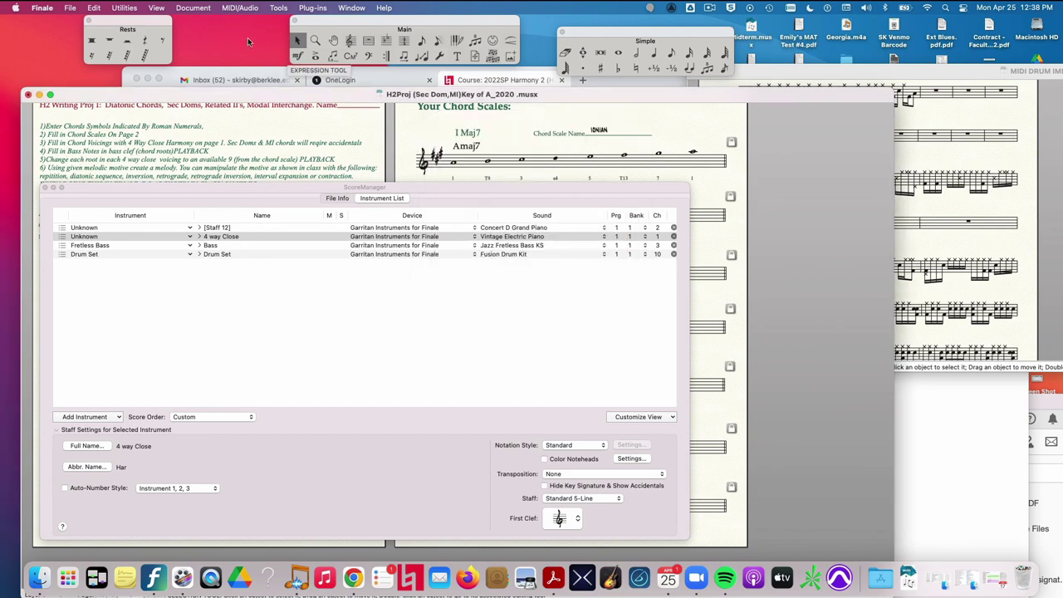
# Step: Set Audio Units Bank 1's instrument to '---', removing ARIA Player, and close the dialog
pyautogui.click(222, 9)
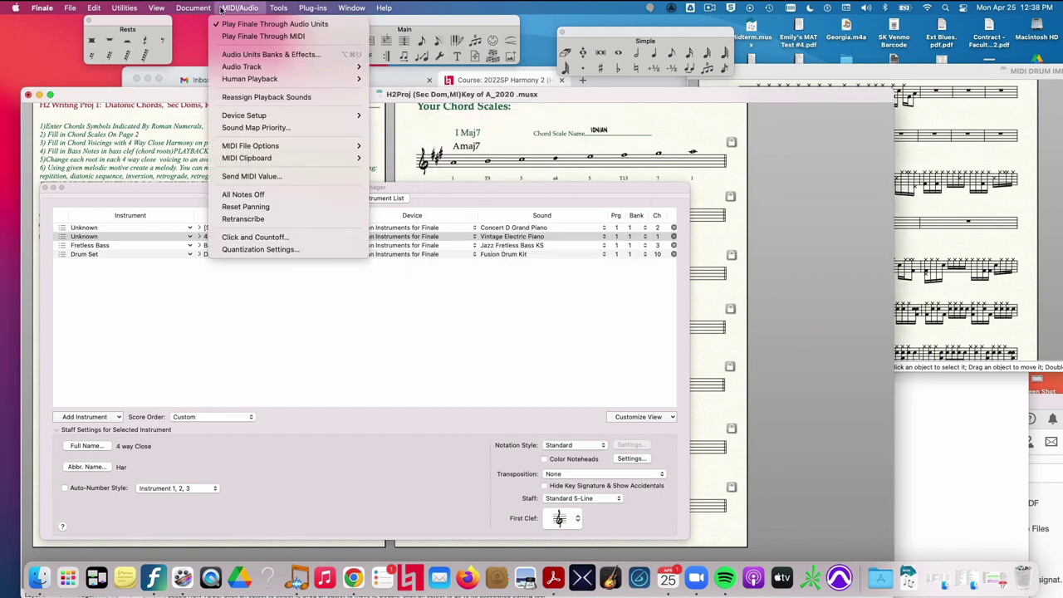
pyautogui.click(233, 54)
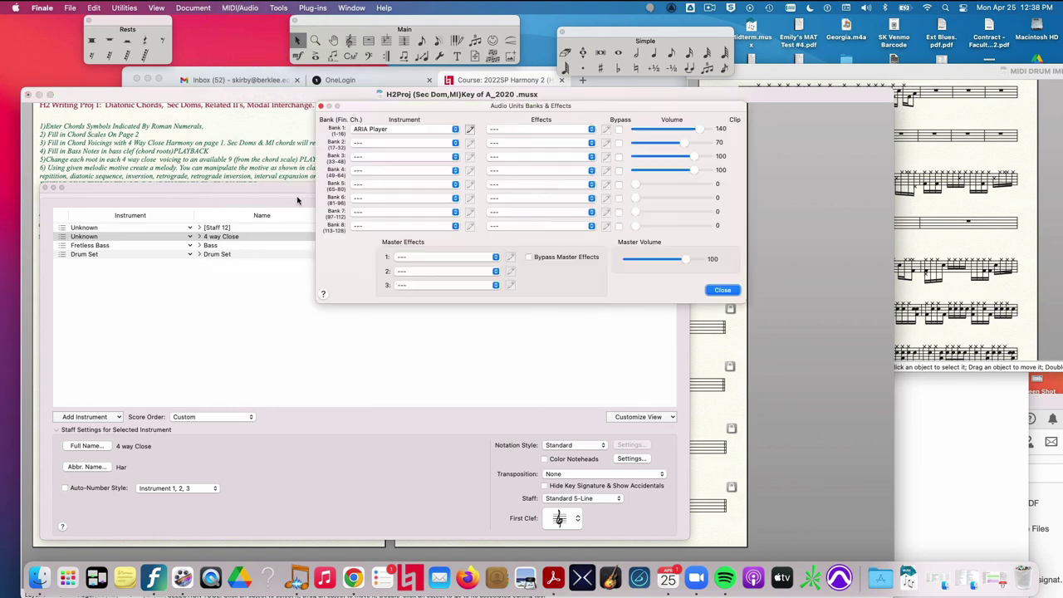
pyautogui.click(457, 128)
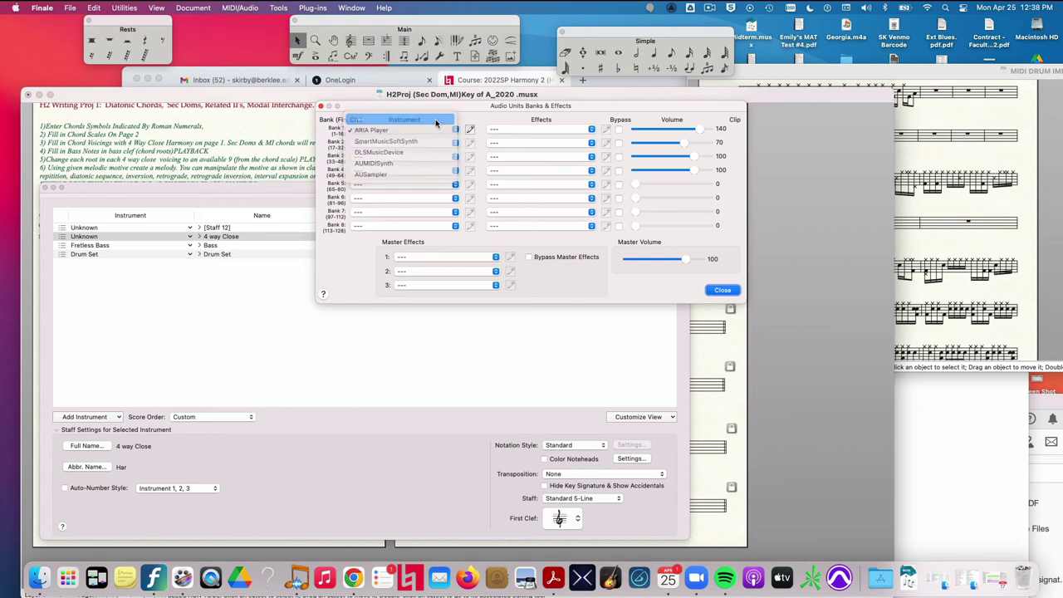
pyautogui.click(390, 116)
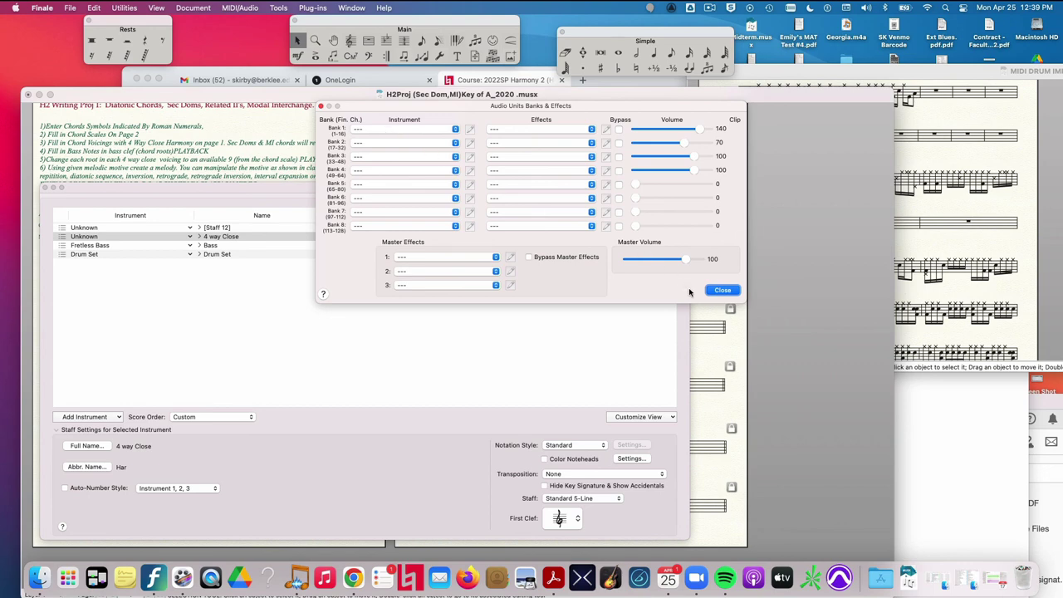
pyautogui.click(708, 292)
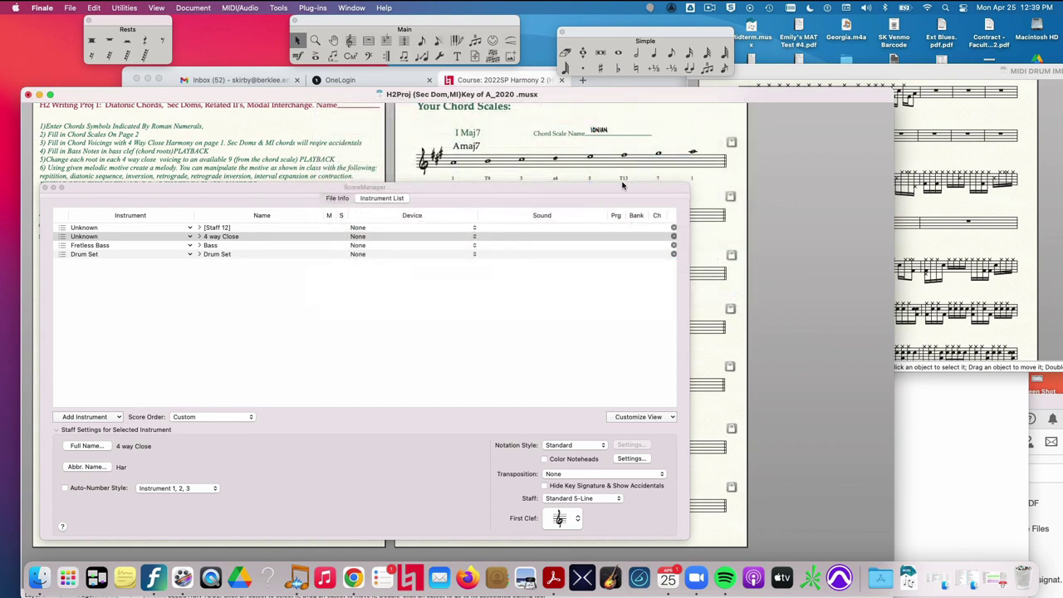
# Step: Change the Audio Setup Output Source from External Headphones to Telestream Audio Capture
pyautogui.click(239, 7)
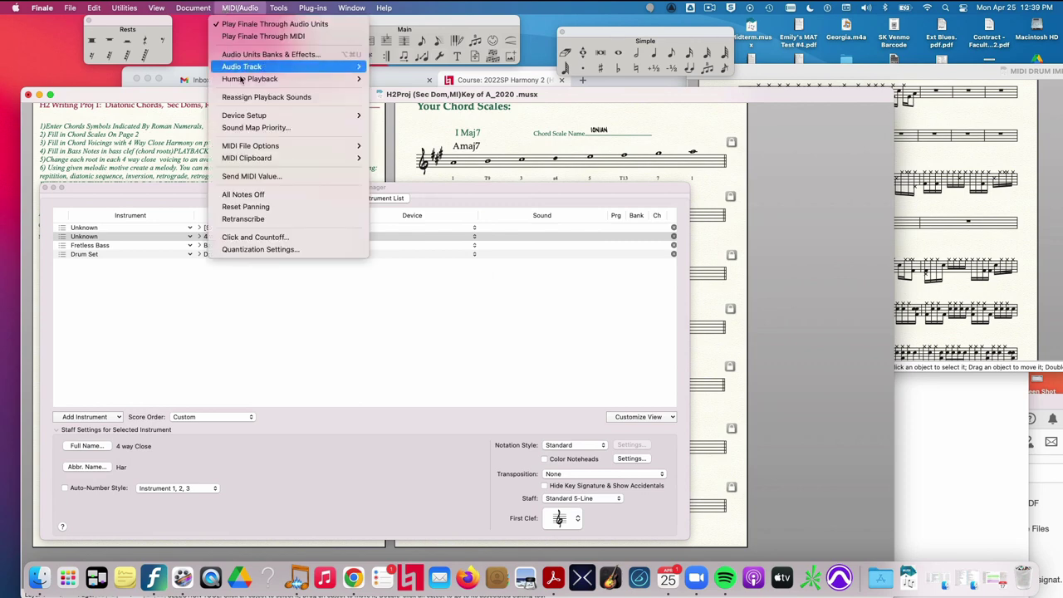
pyautogui.moveTo(275, 116)
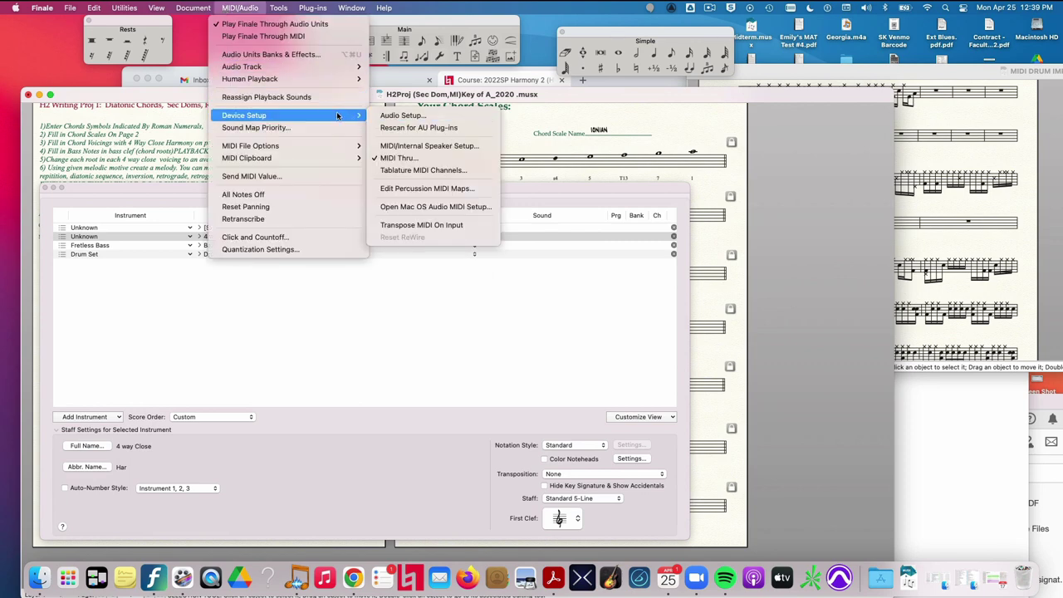
pyautogui.click(407, 116)
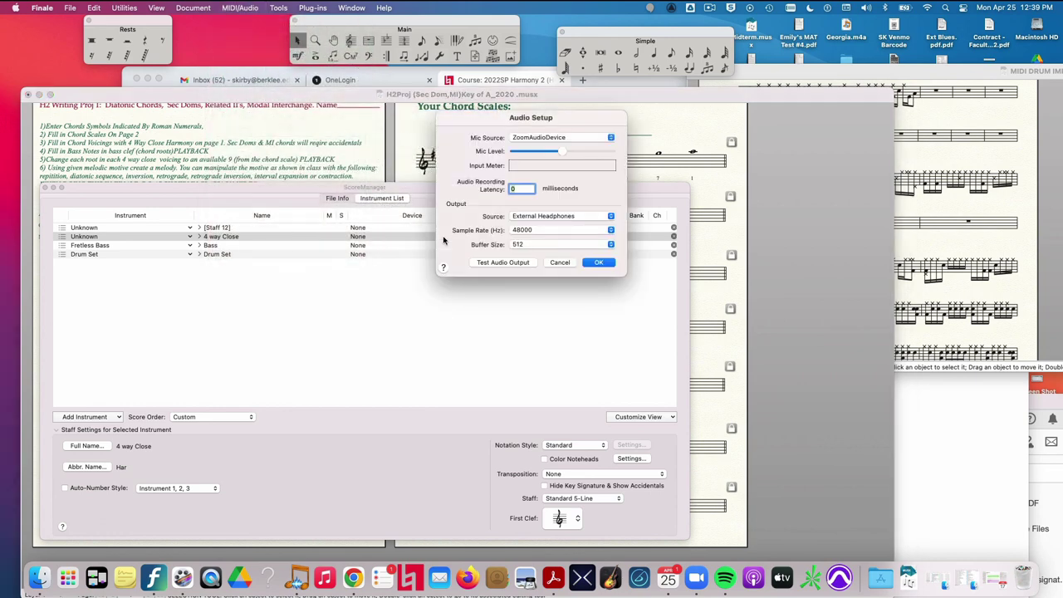
pyautogui.click(555, 218)
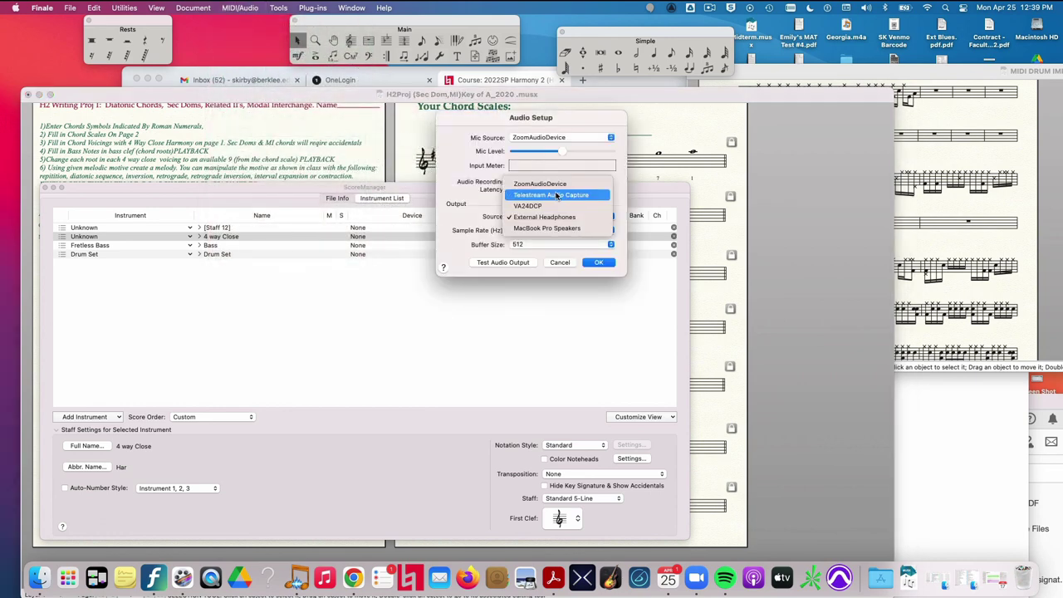
pyautogui.click(554, 195)
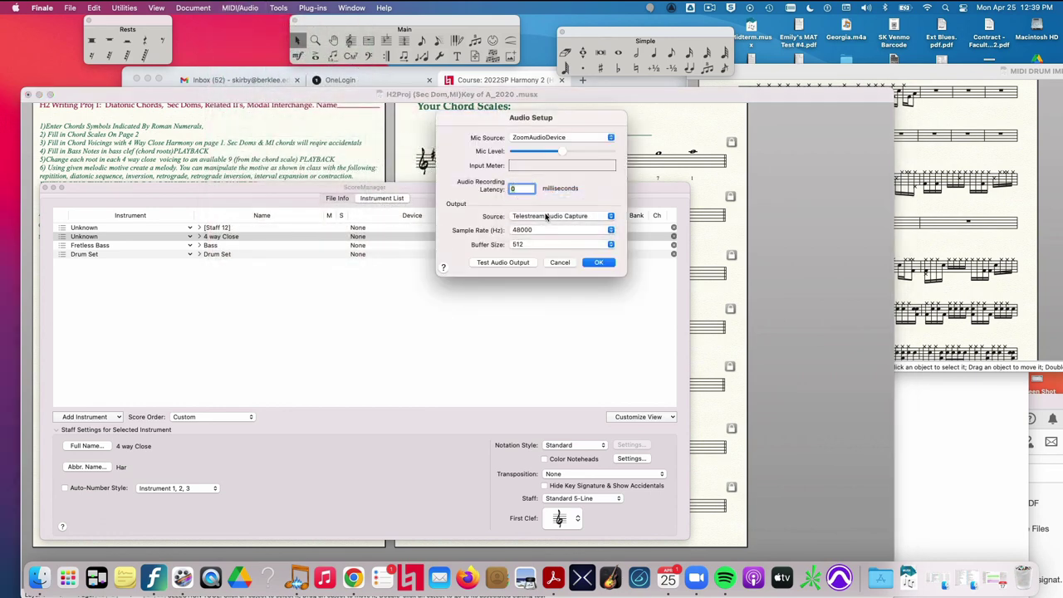
pyautogui.click(598, 262)
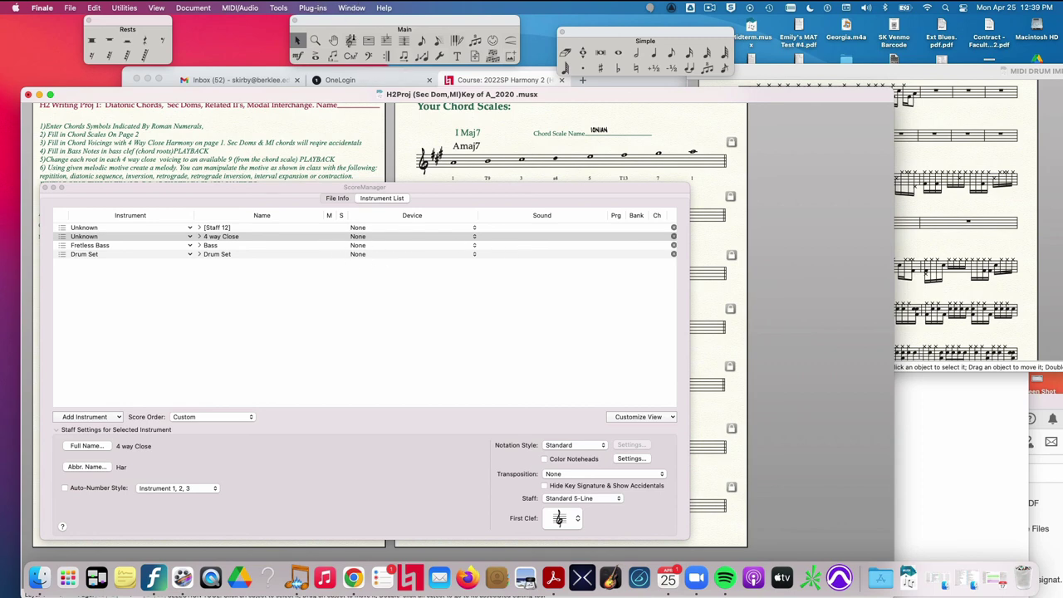
# Step: Set the first, 4 way Close, Bass and Drum Set staves' devices to Garritan Instruments for Finale
pyautogui.click(476, 229)
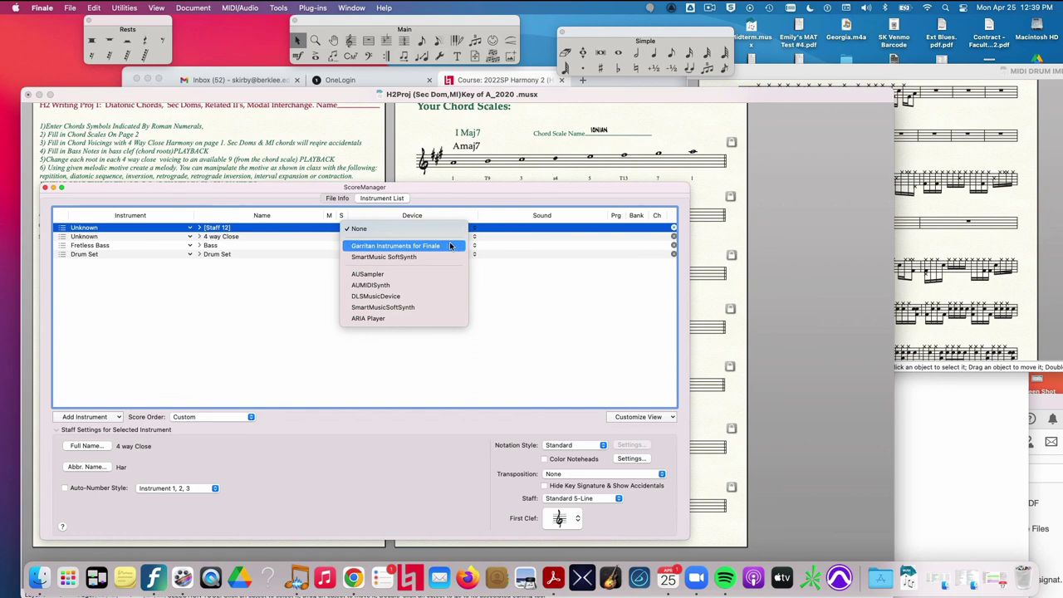
pyautogui.click(449, 242)
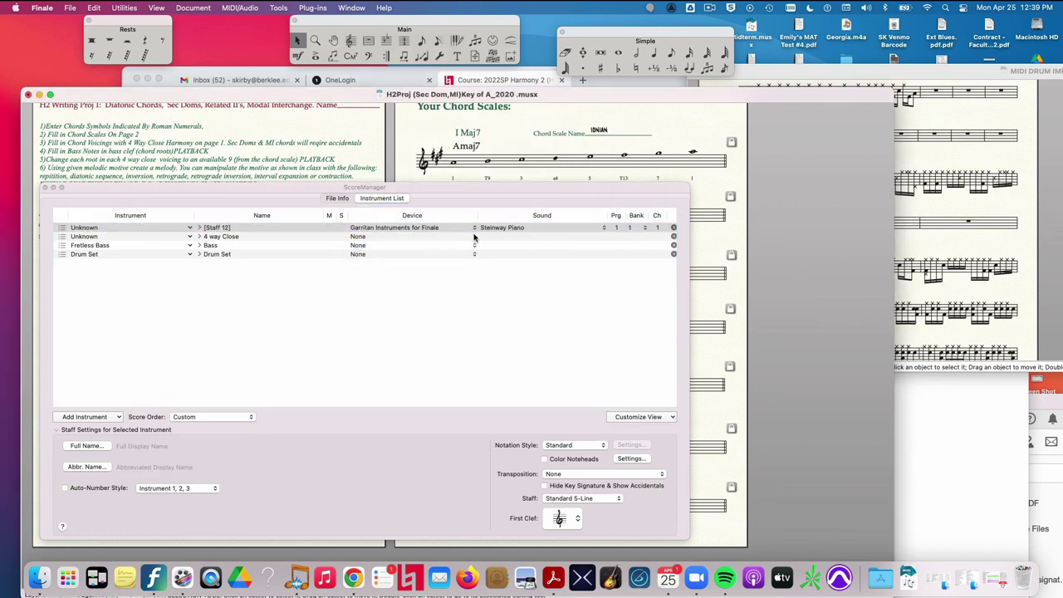
pyautogui.click(474, 237)
pyautogui.click(454, 253)
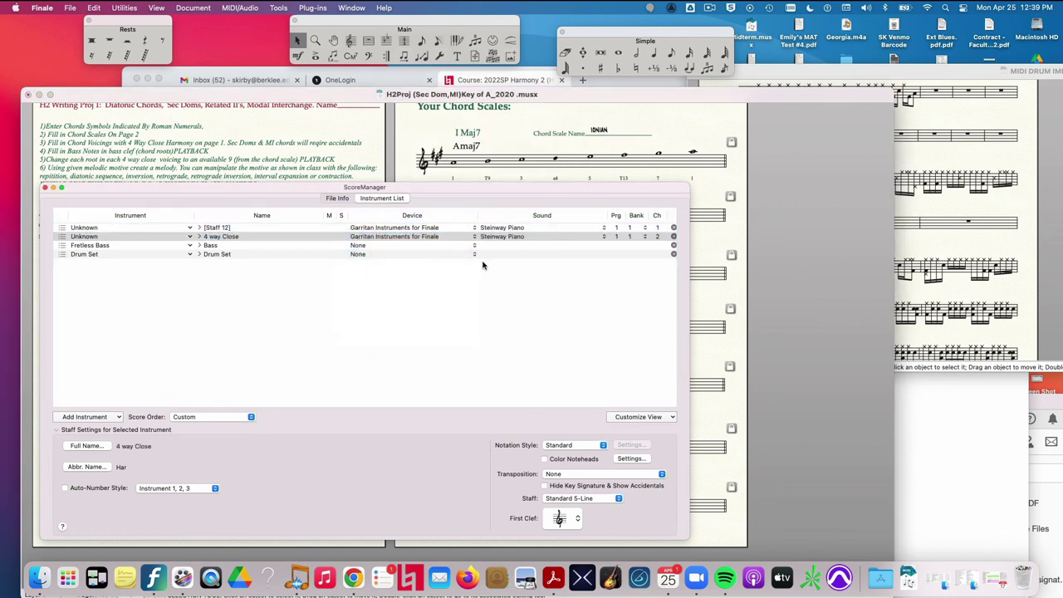
pyautogui.click(474, 246)
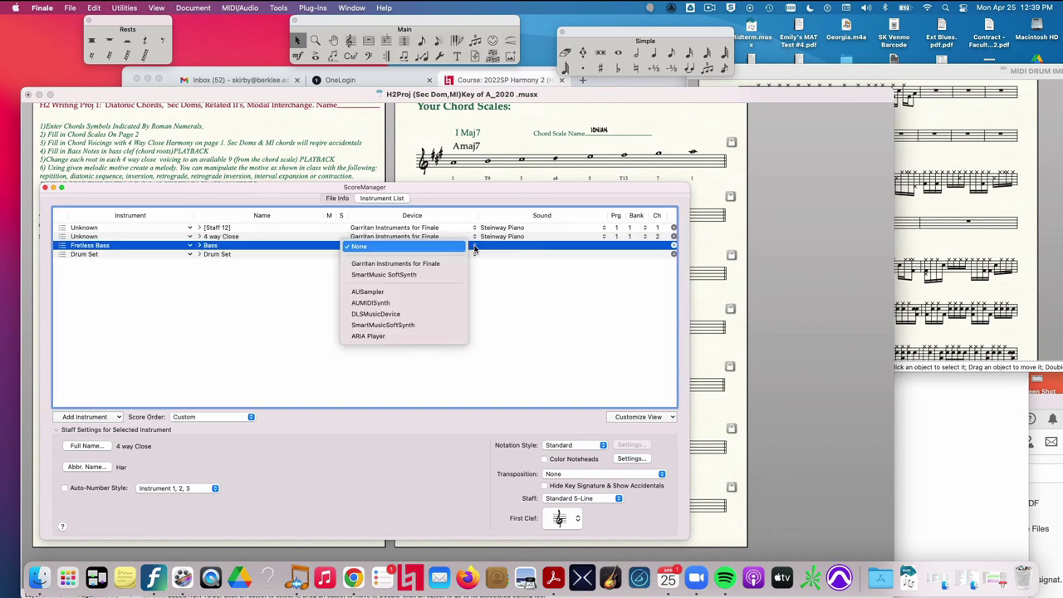
pyautogui.click(453, 267)
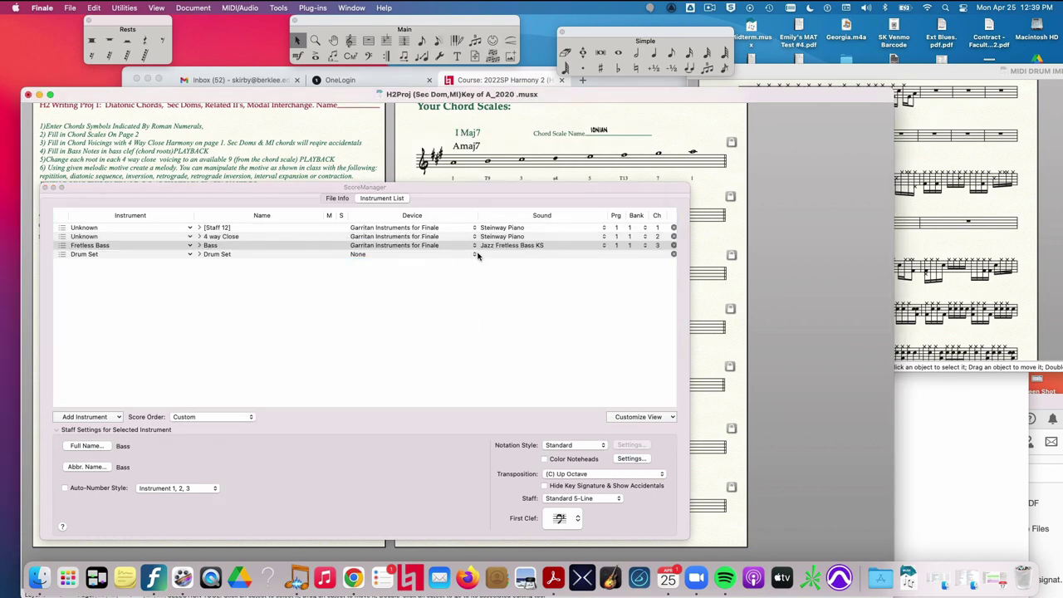
pyautogui.click(477, 256)
pyautogui.click(453, 272)
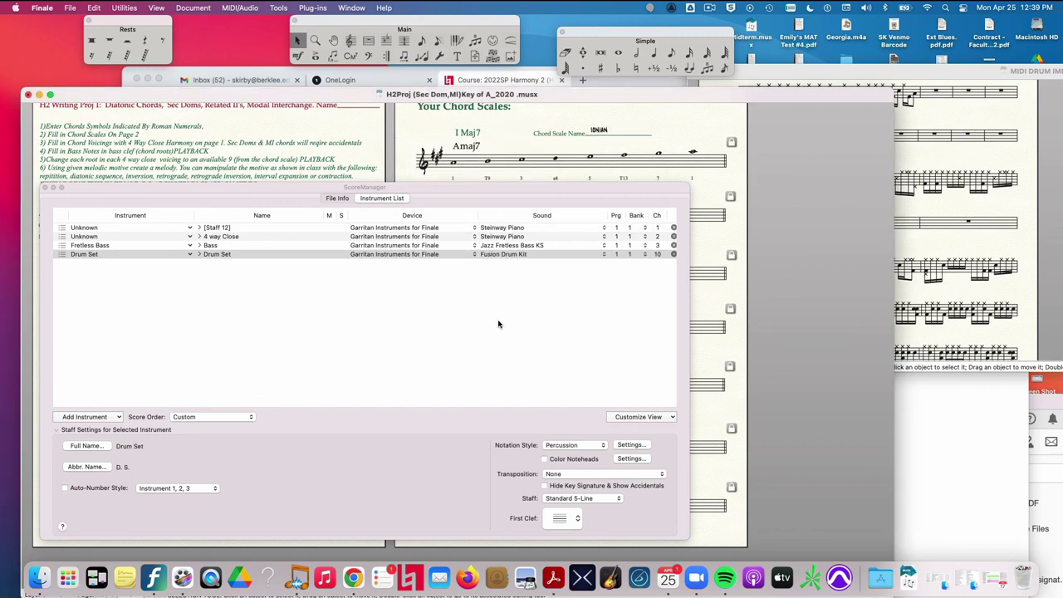
# Step: Give the first staff Concert D Grand Piano and 4 way Close Vintage Electric Piano, keeping Fusion Drum Kit
pyautogui.click(604, 228)
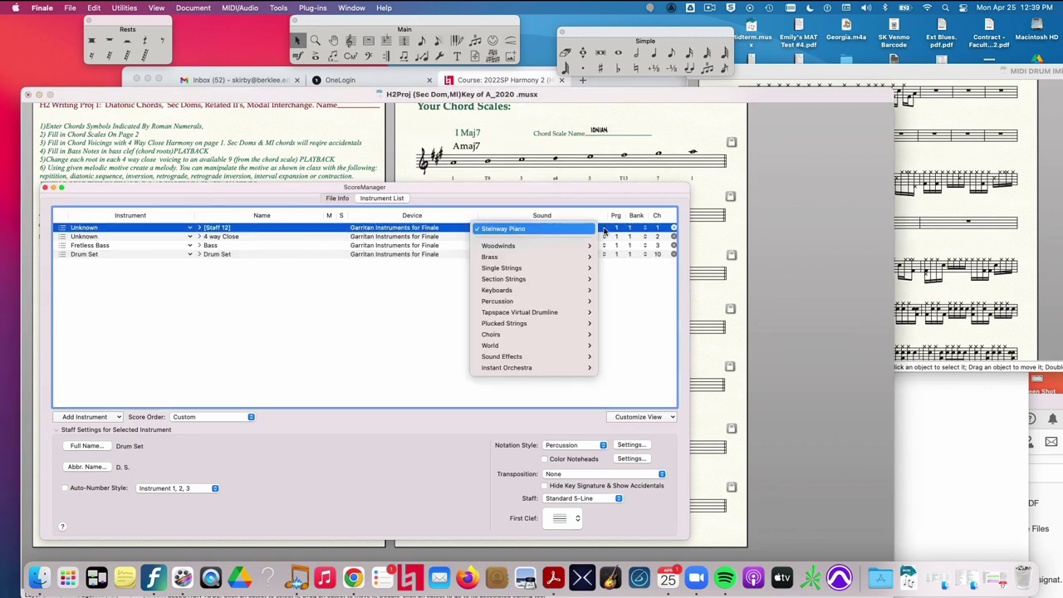
pyautogui.moveTo(585, 294)
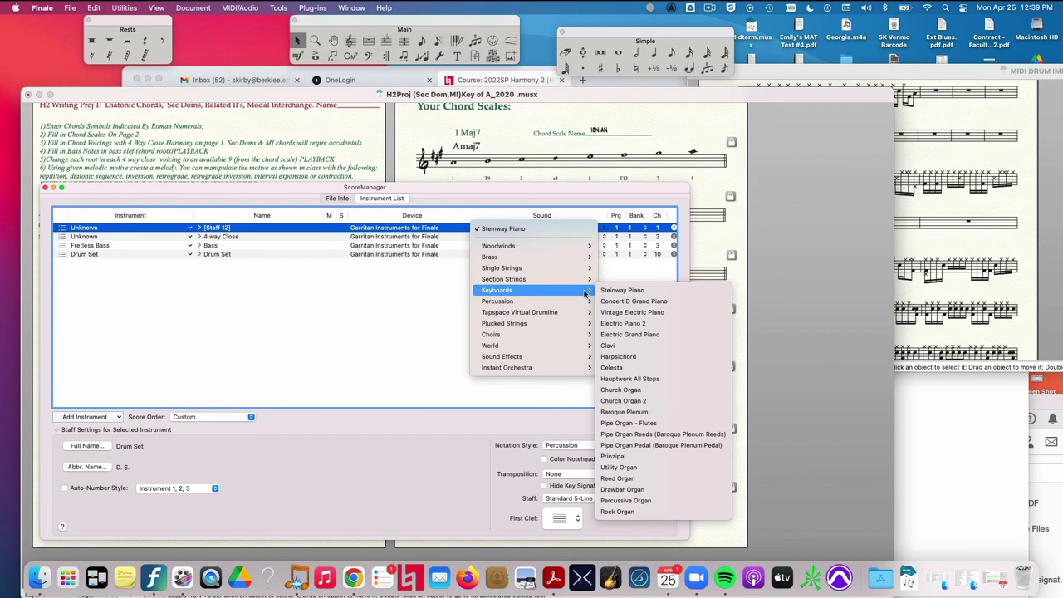
pyautogui.click(633, 301)
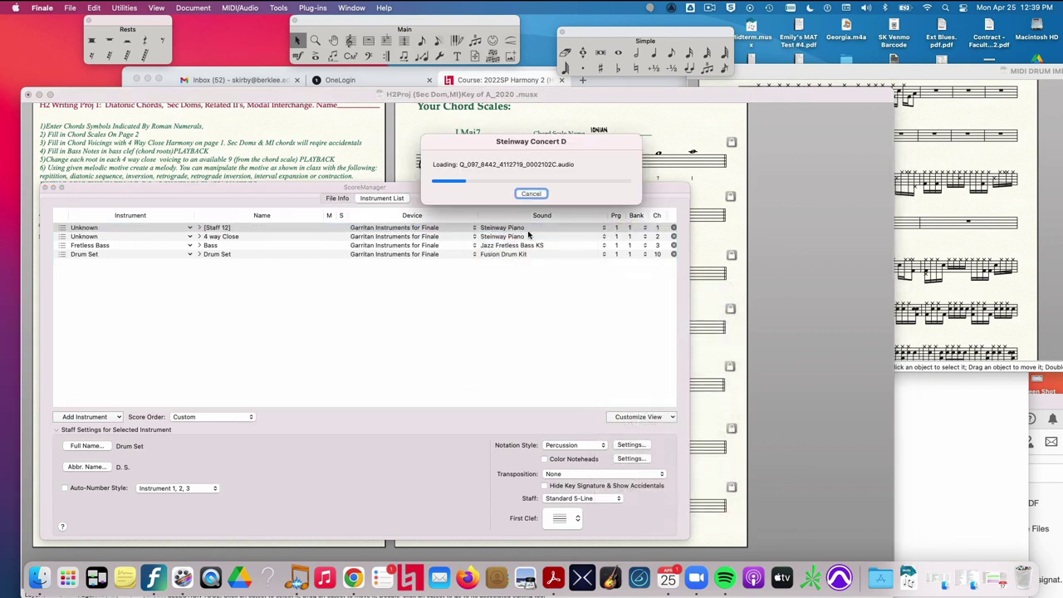
pyautogui.click(607, 236)
pyautogui.moveTo(577, 287)
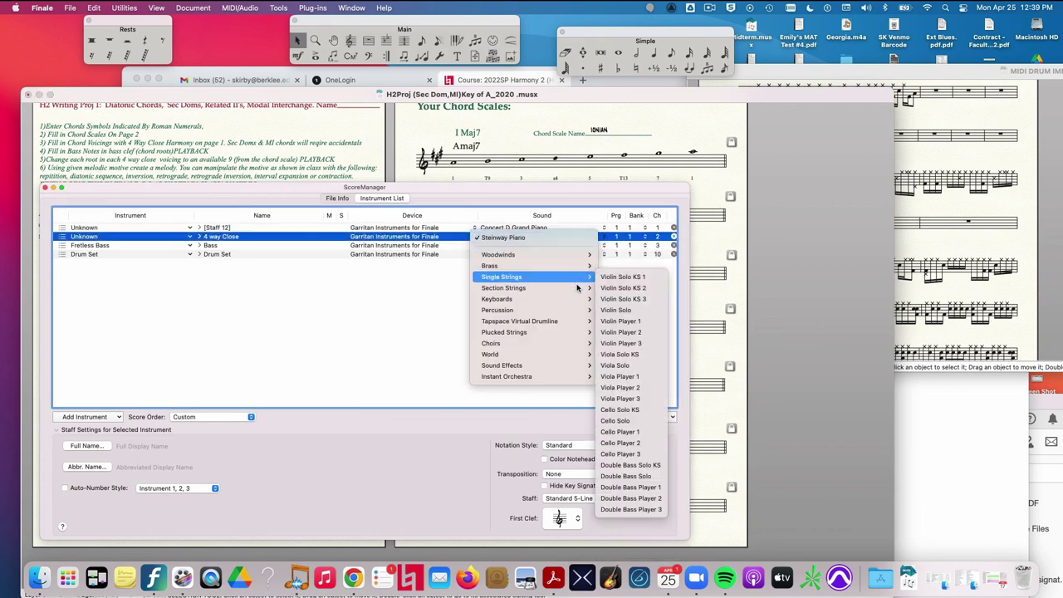
pyautogui.click(621, 321)
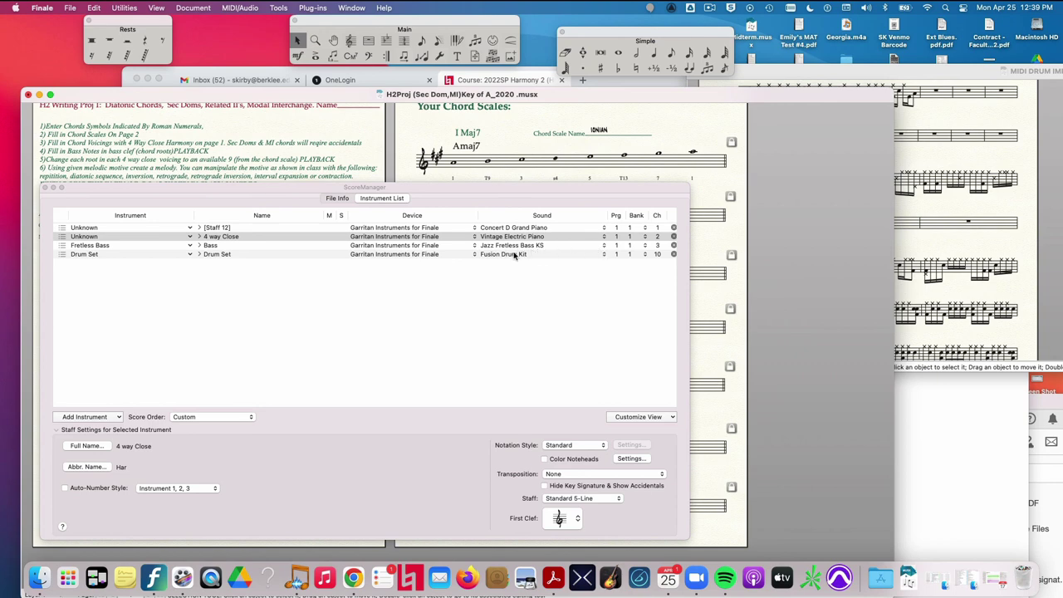
pyautogui.click(604, 256)
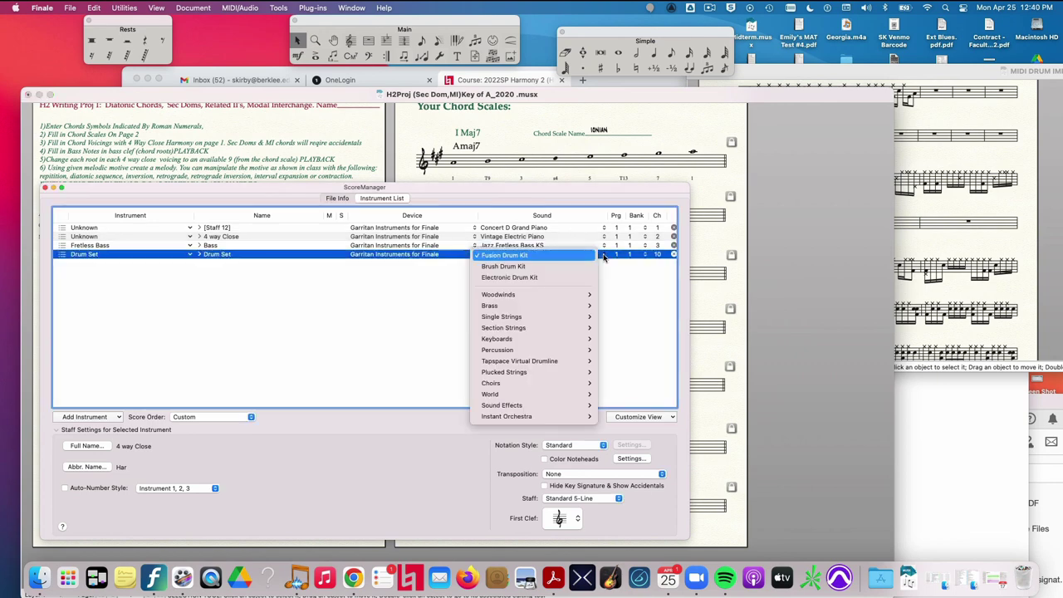
pyautogui.moveTo(582, 351)
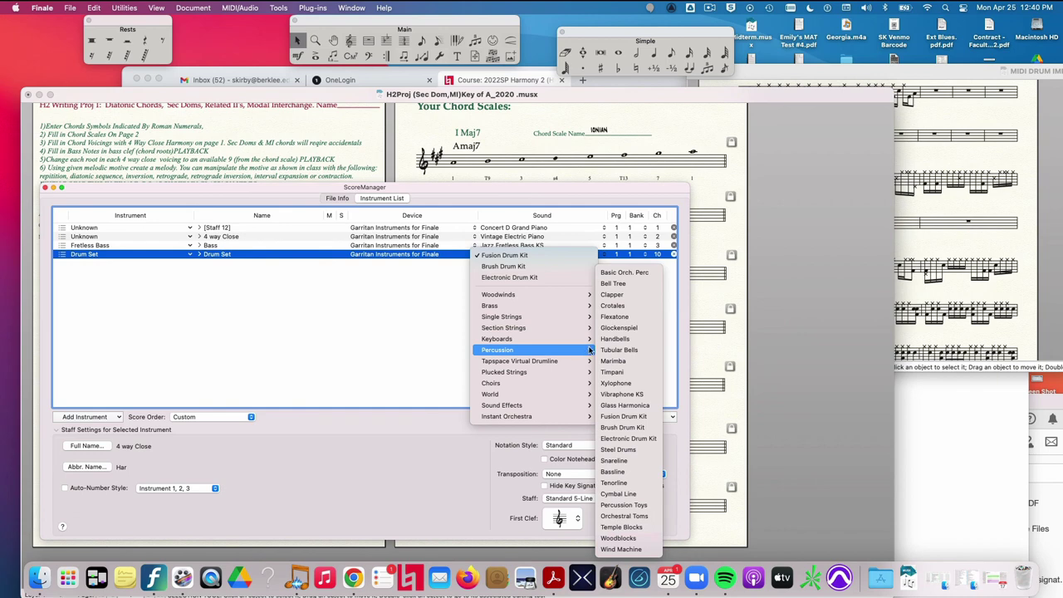
pyautogui.click(413, 344)
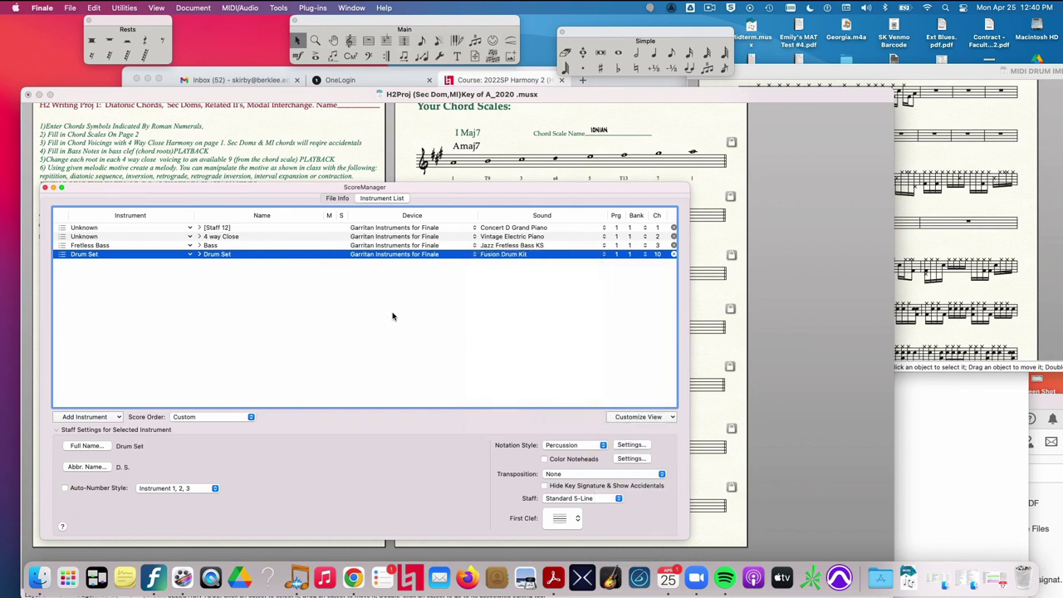
# Step: Close the Score Manager and scroll down through the H2Proj score
pyautogui.click(46, 187)
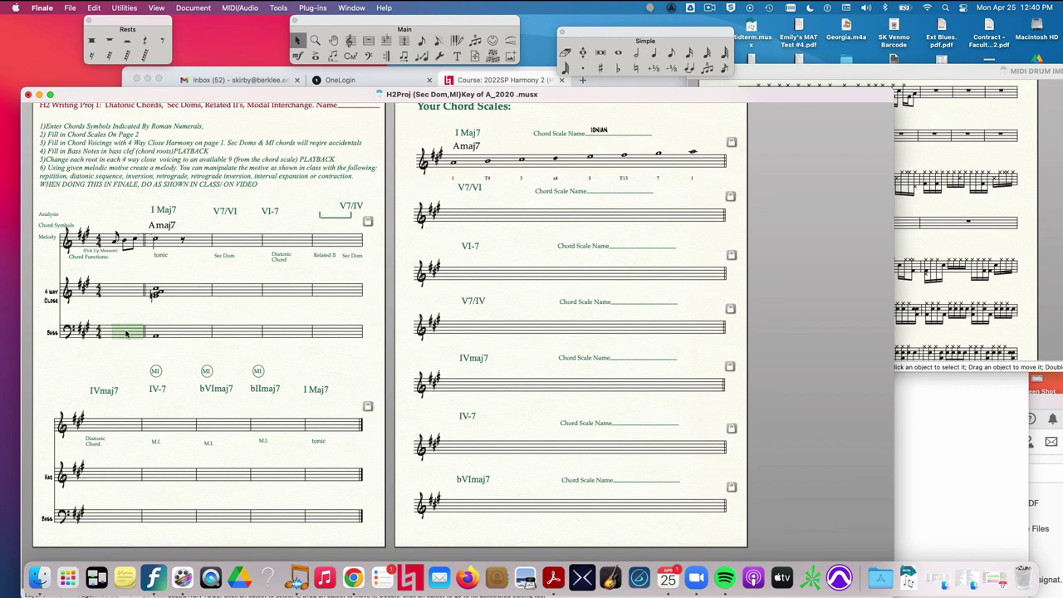
pyautogui.scroll(-2, 123, 330)
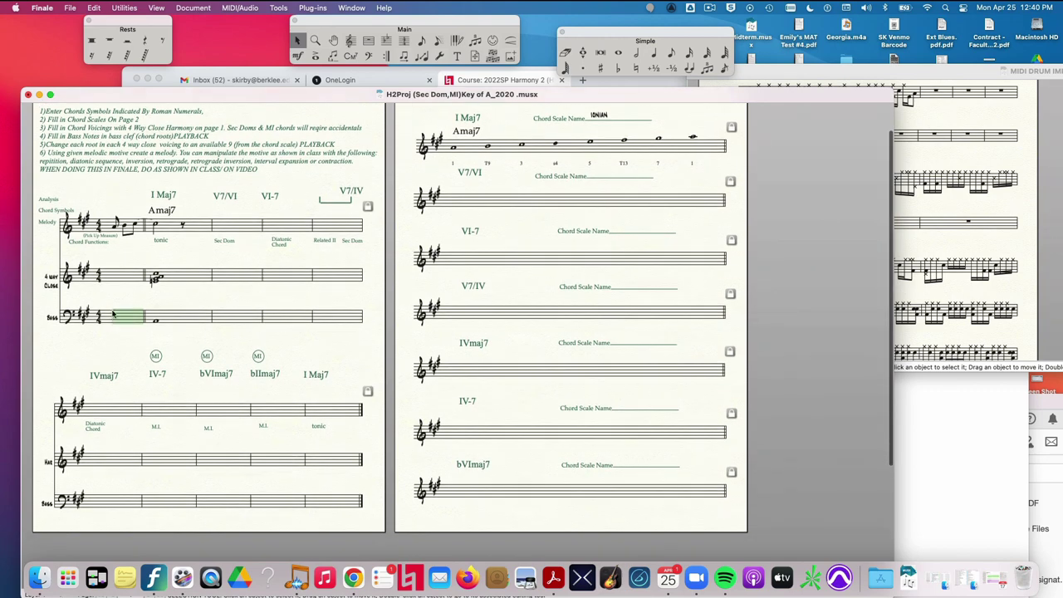